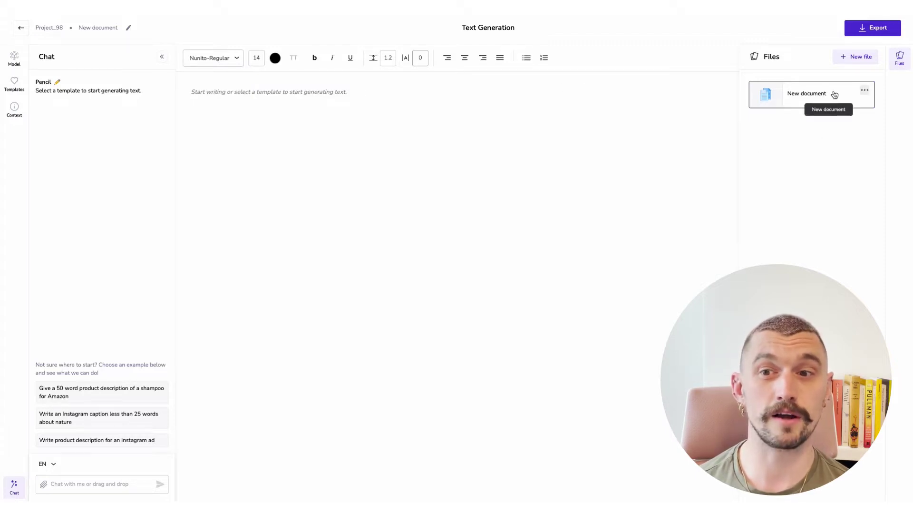
Step: Add a second blank 'New document' file to the Text Generation project
click(855, 57)
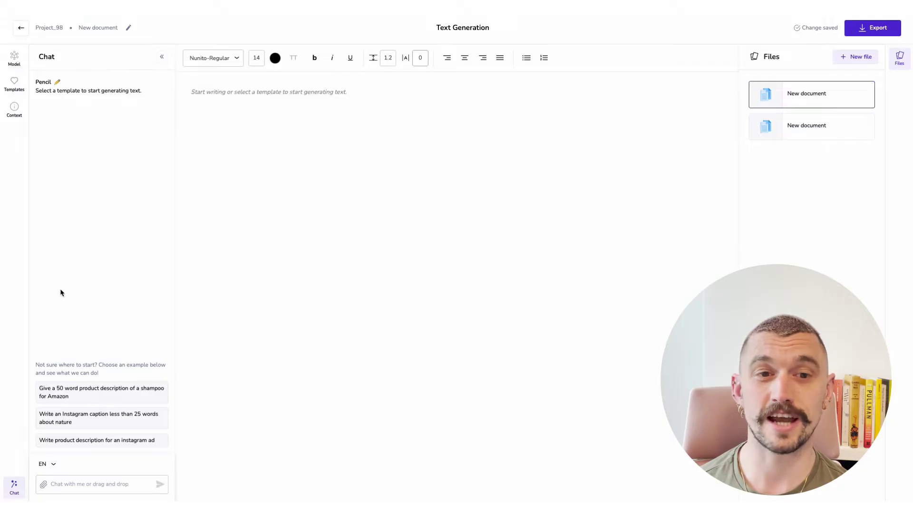
Step: Try Google PaLM 2, return to OpenAI GPT-4 as the model, and browse the content templates
click(15, 64)
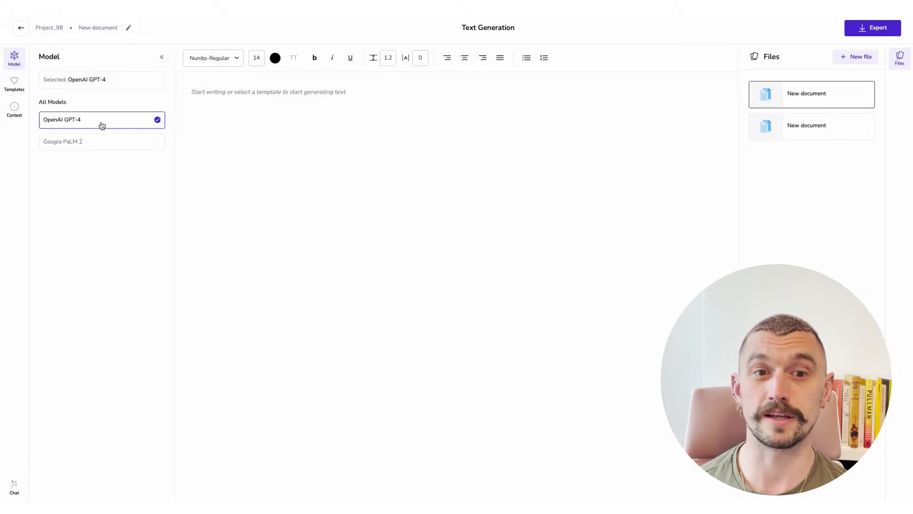
click(97, 149)
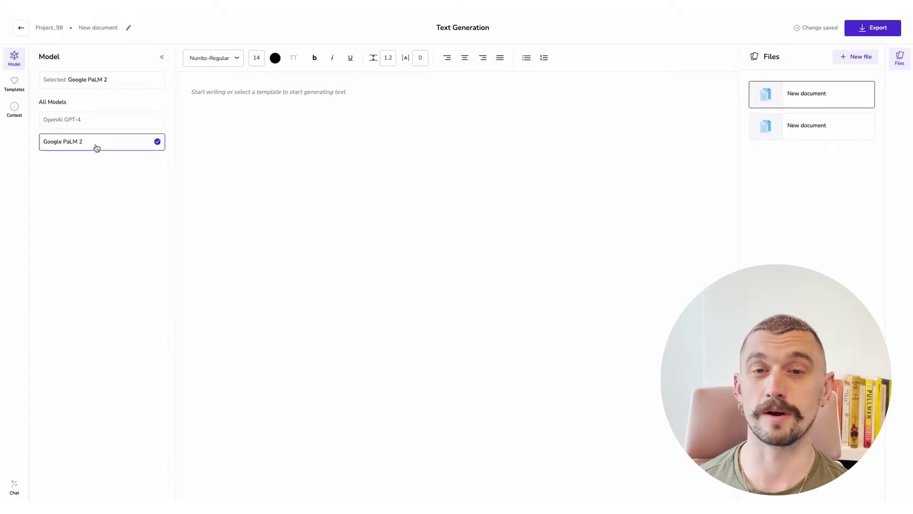
click(96, 128)
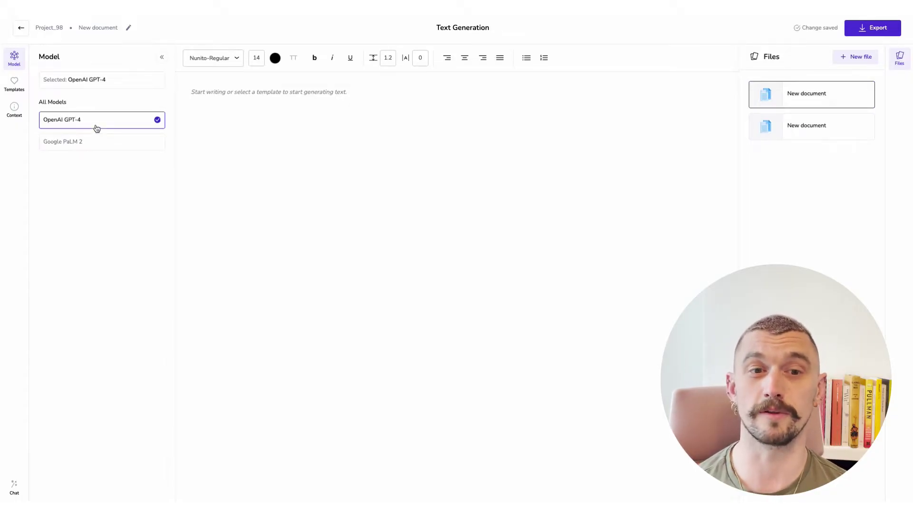
click(16, 90)
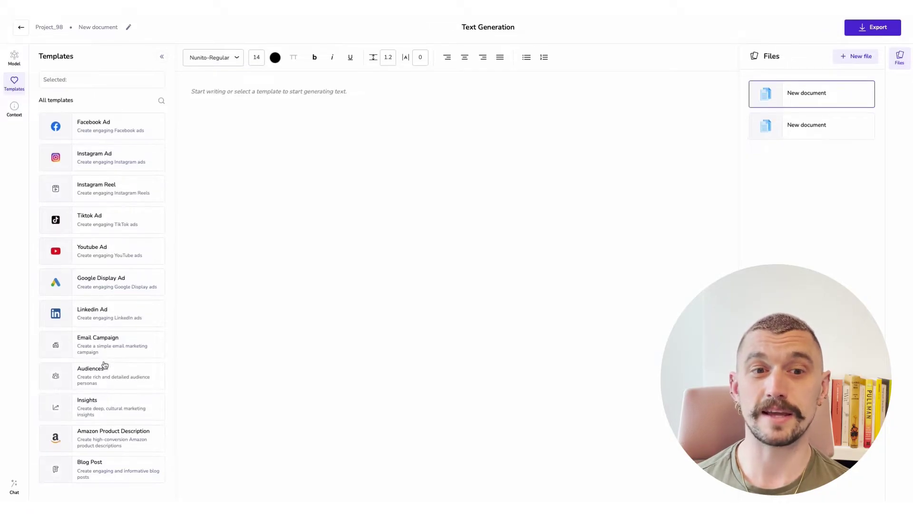
Step: Attach Zenberry Yoga Apparel from the asset library as product context, then return to templates
click(15, 113)
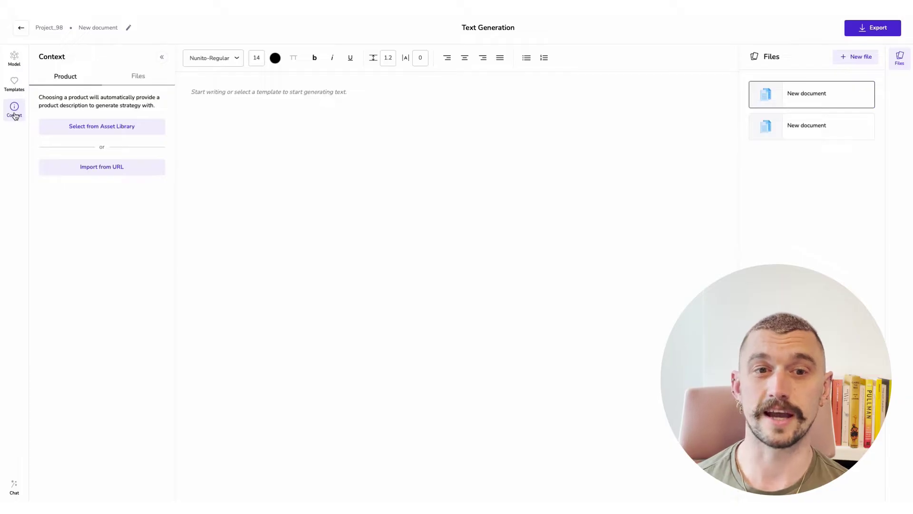
click(102, 127)
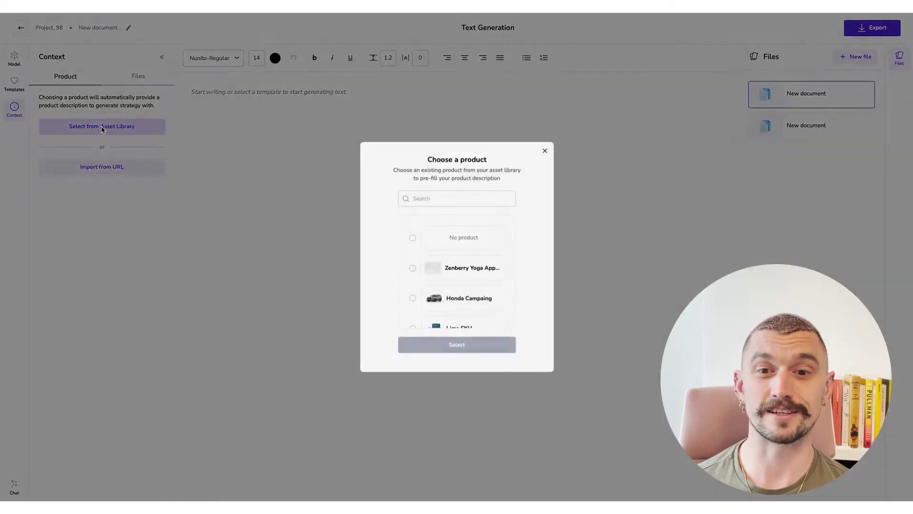
click(459, 268)
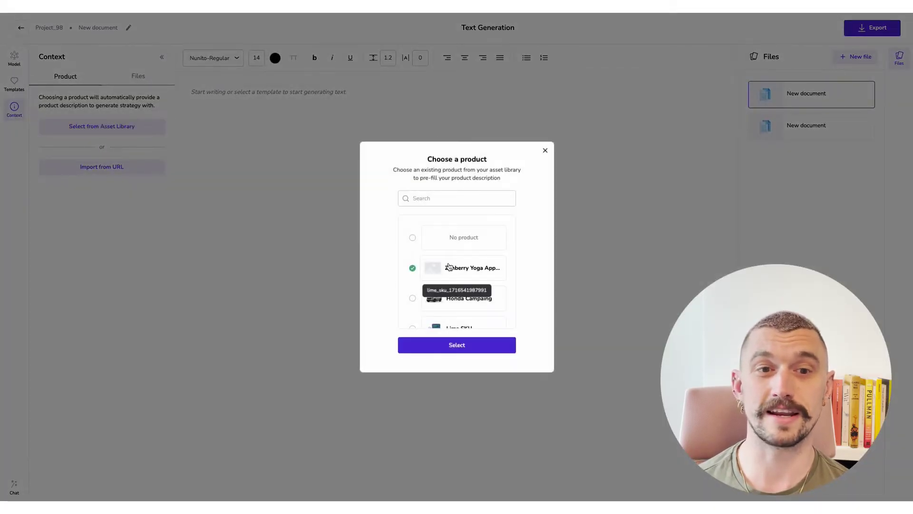
click(487, 345)
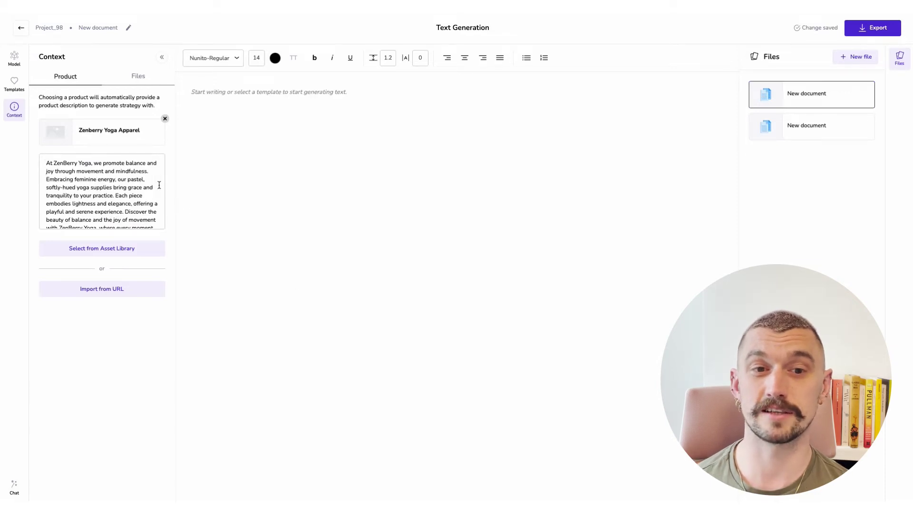
click(137, 78)
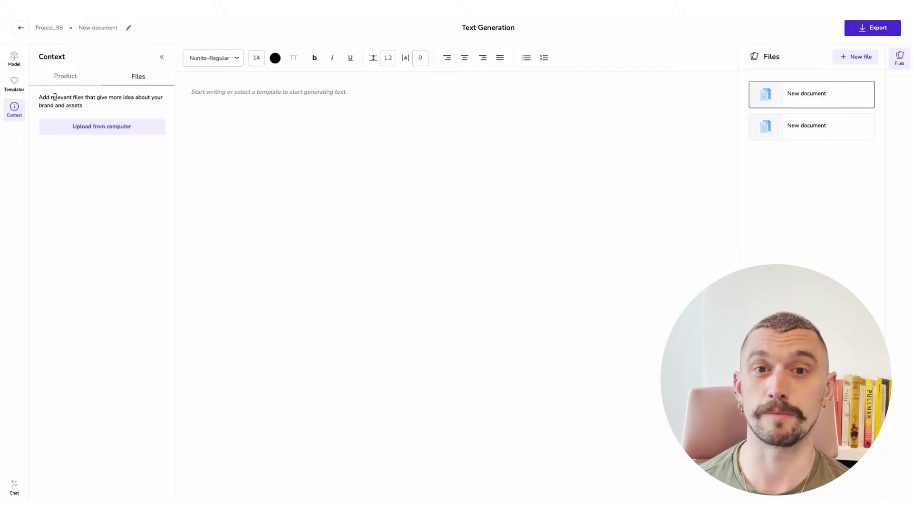
click(15, 90)
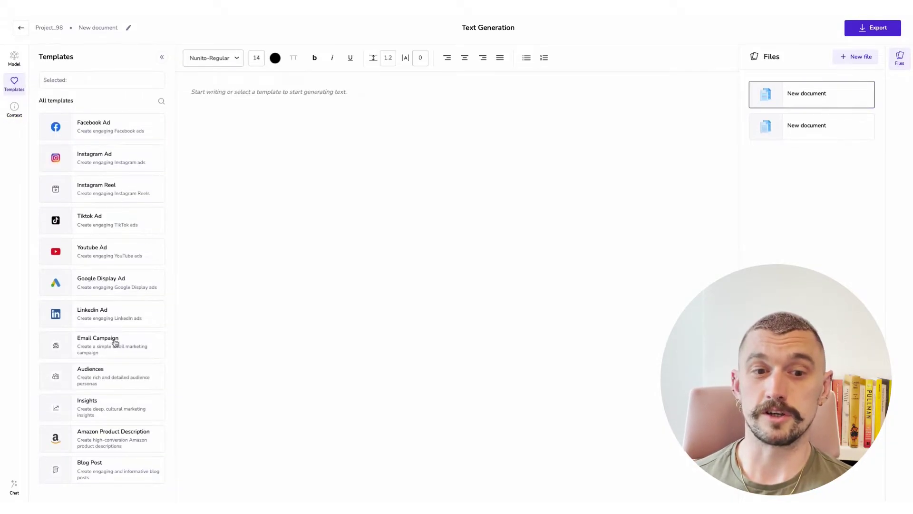
Step: Start an Audiences document and ask for 3 ad audiences to target for Zenberry Yoga
click(108, 381)
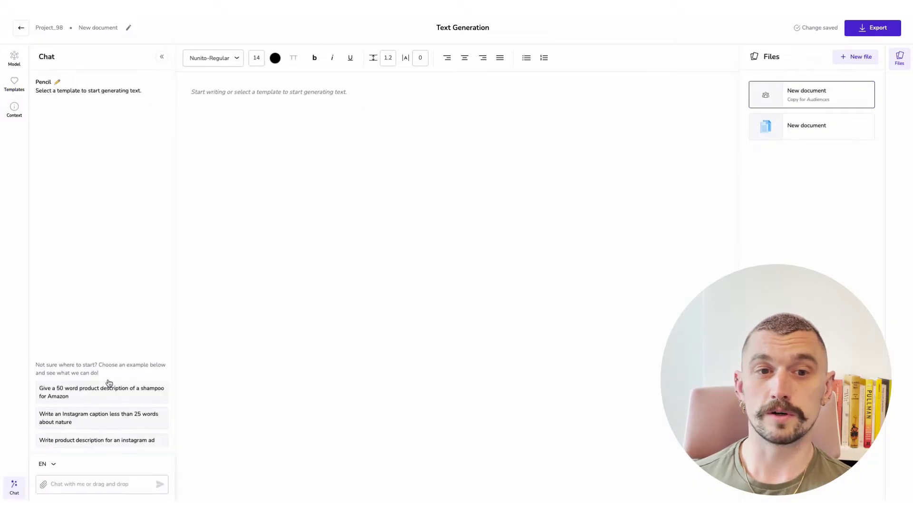
click(89, 483)
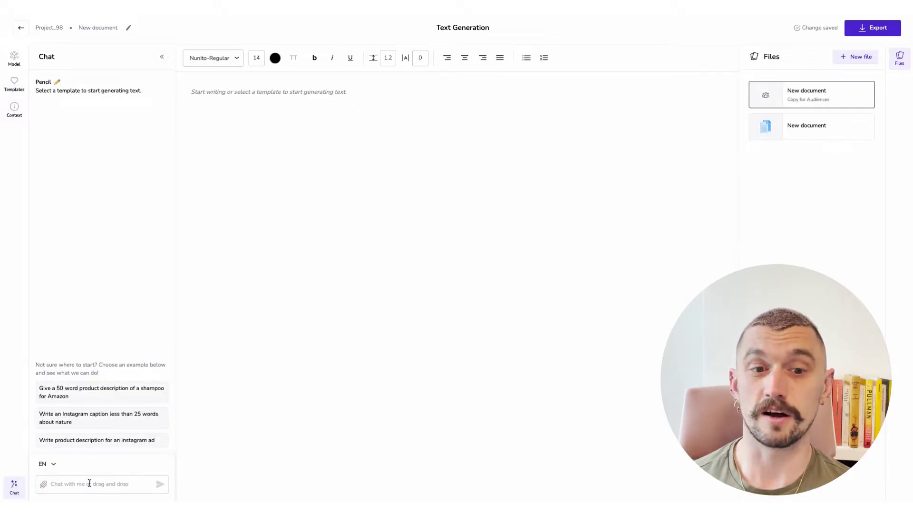
text(Give me)
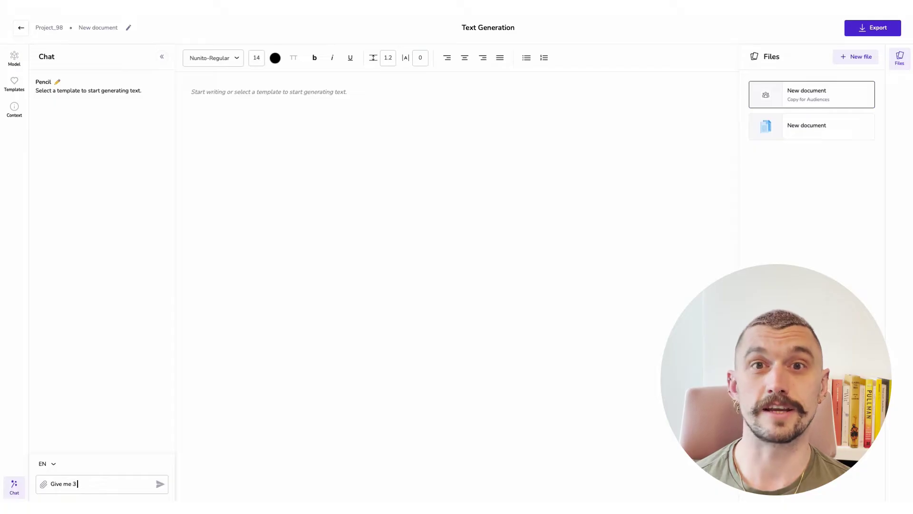
text( 3 )
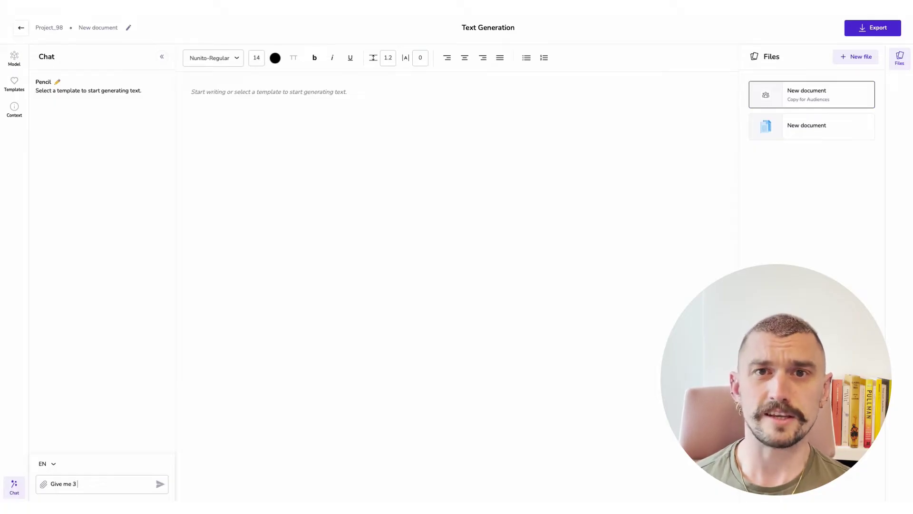
text(audiences)
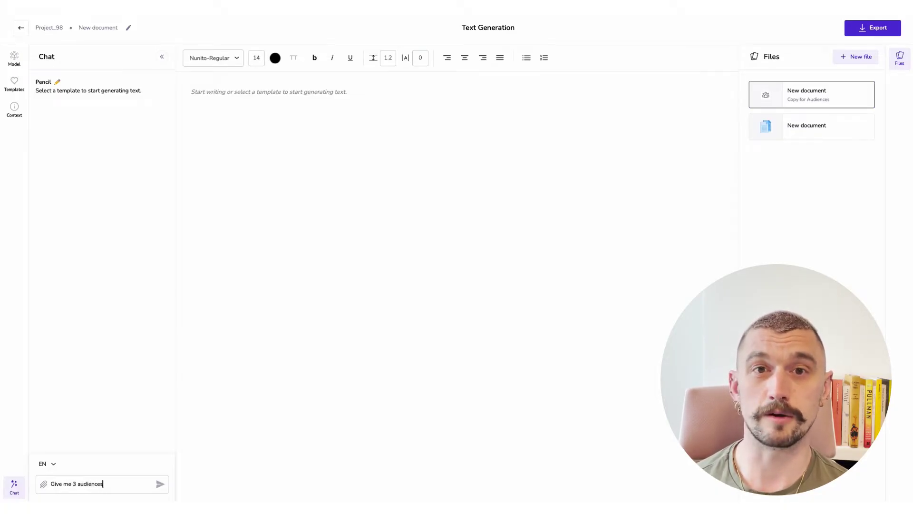
text( to ta)
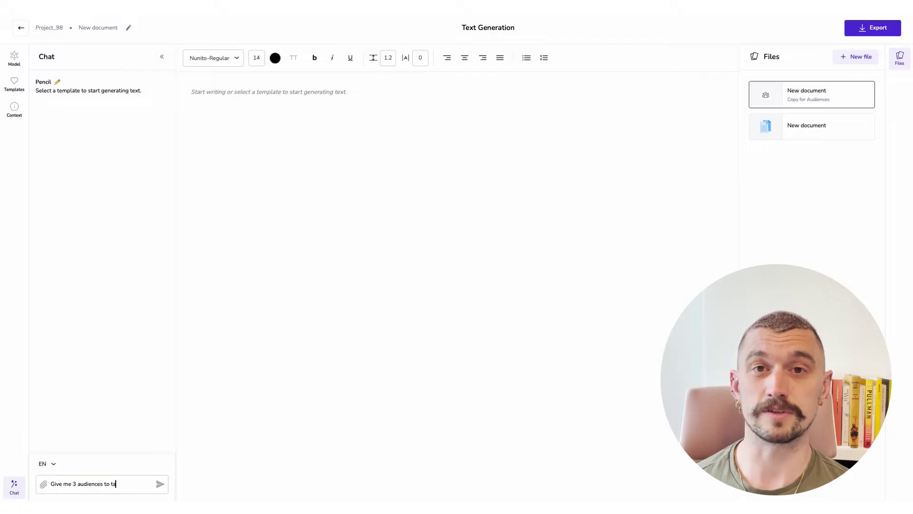
text(rget with)
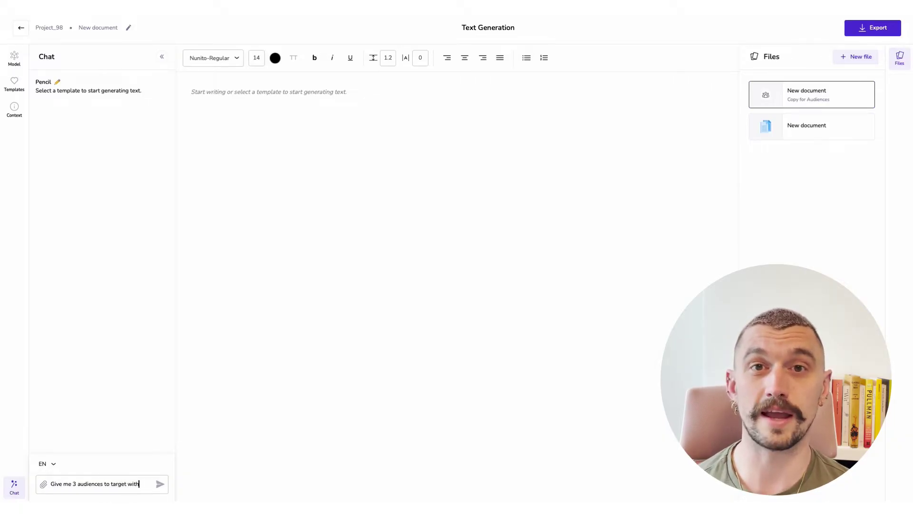
text( ads for)
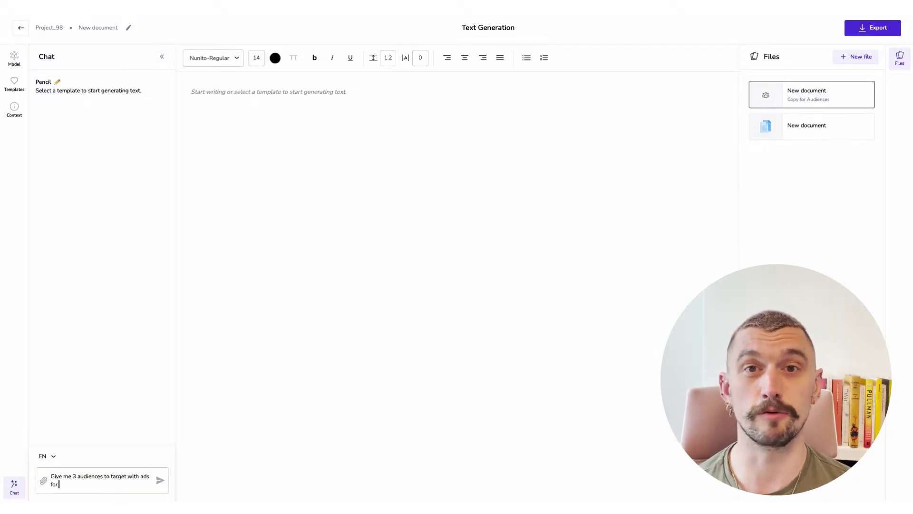
text( Zenber)
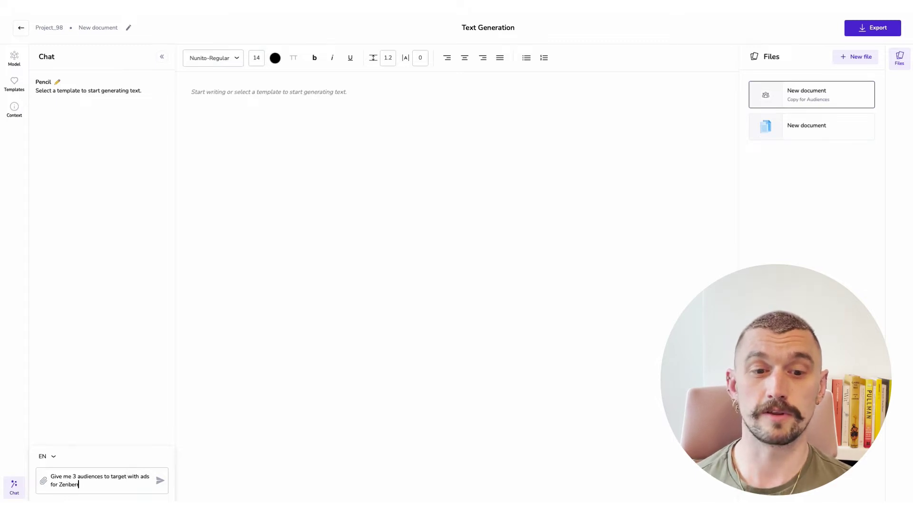
text(ry Yoga)
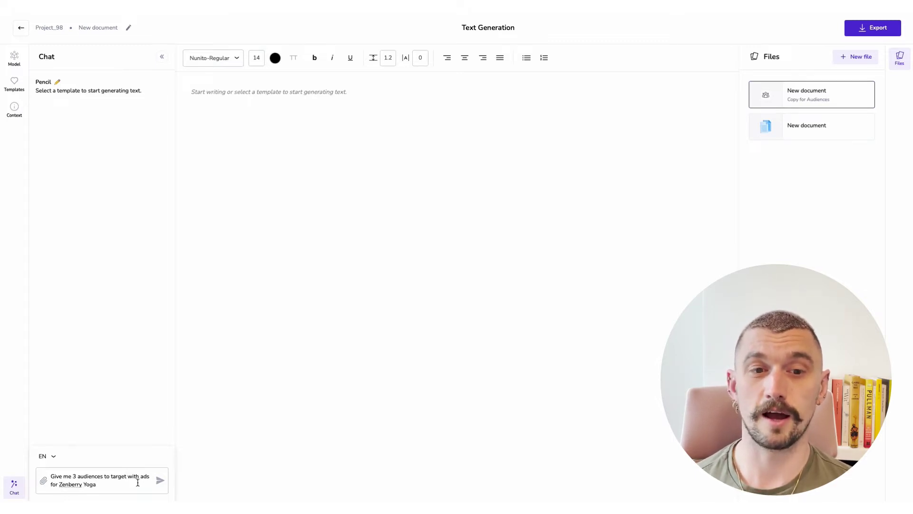
click(160, 483)
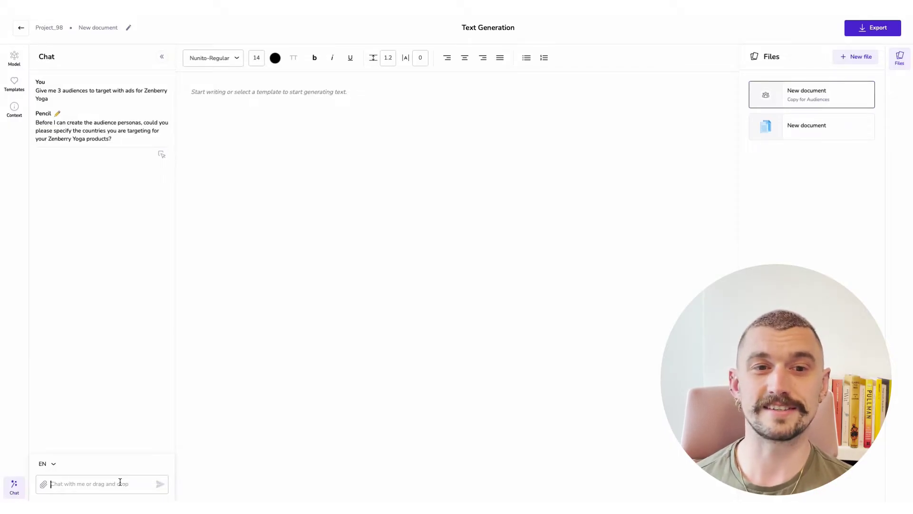
Step: Reply that the target markets are the UK, US and Australia
text(Ta)
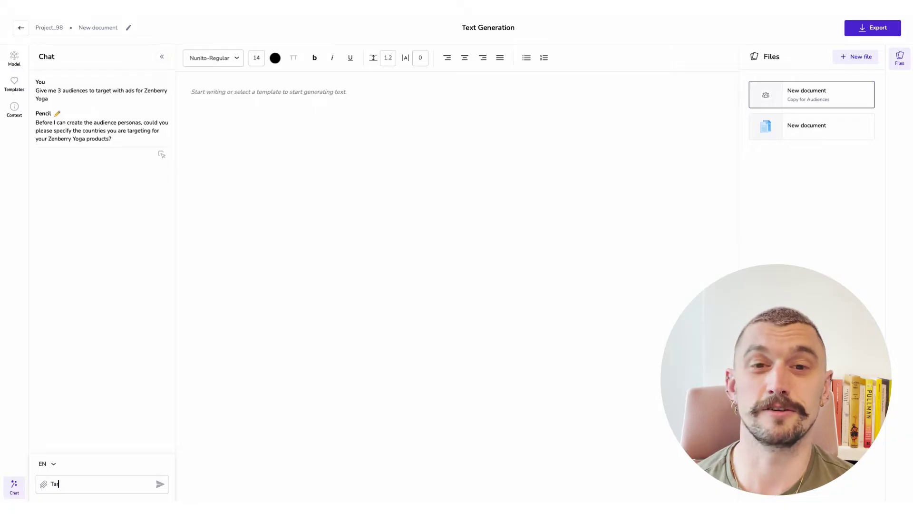
text(rgeting the)
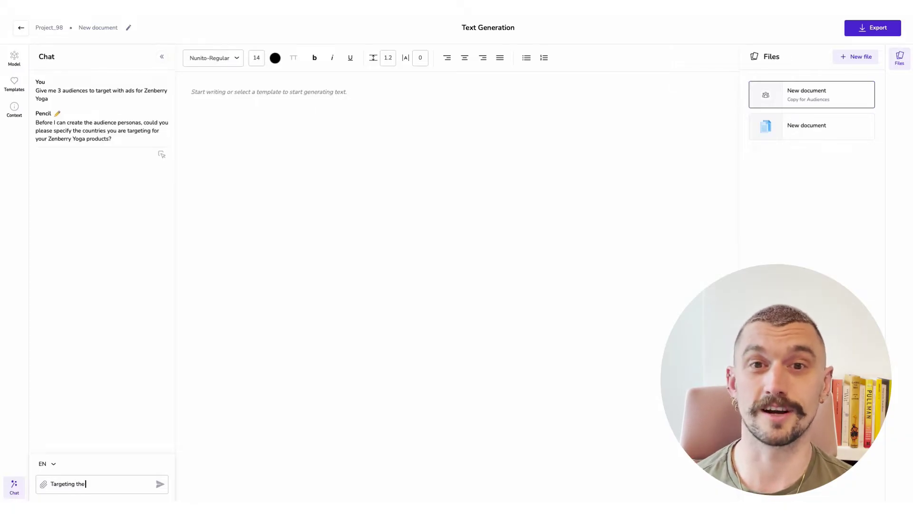
text( UK.)
text( US and)
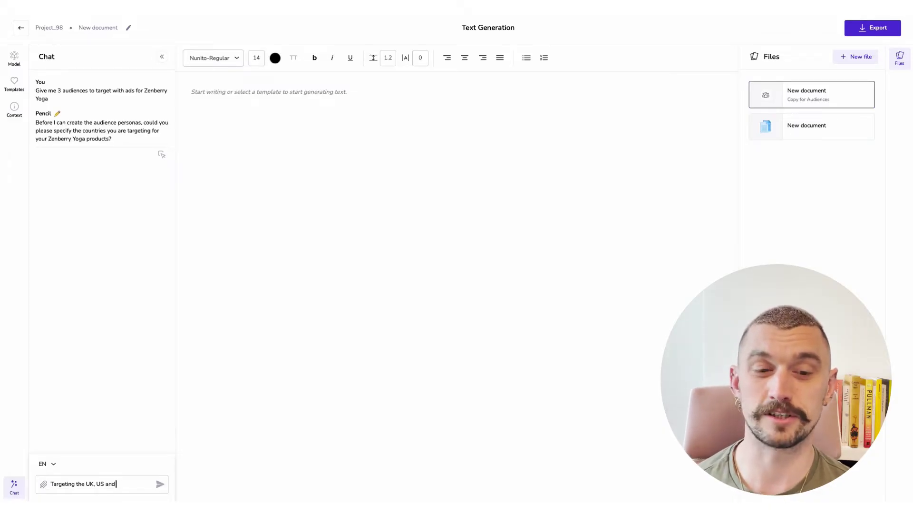
text(Au)
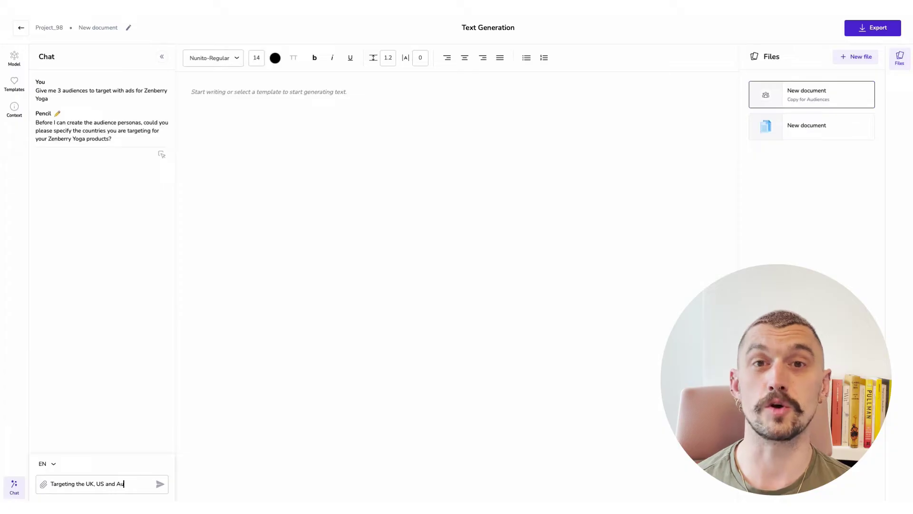
text(stralian m)
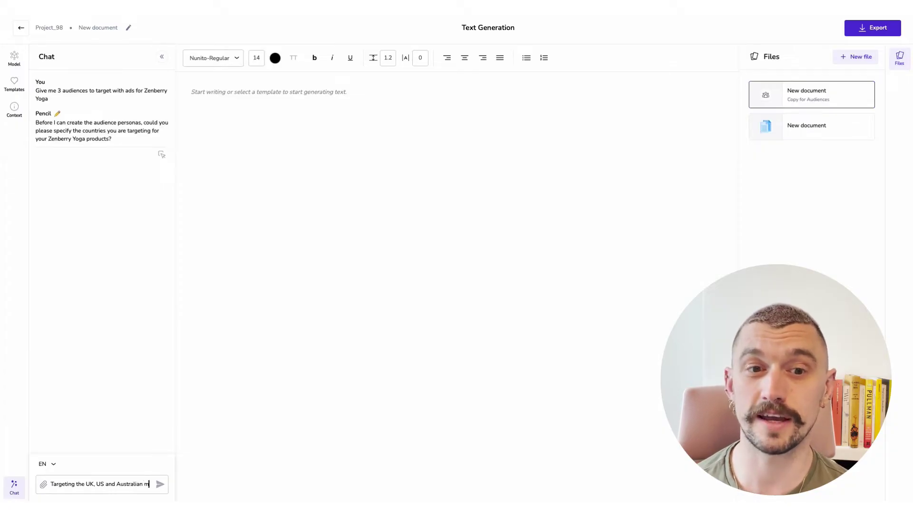
text(arkets)
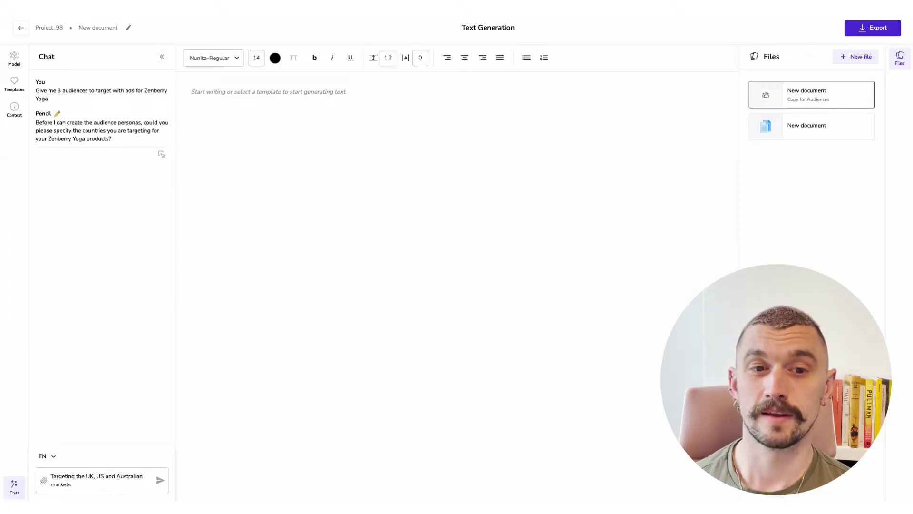
click(160, 480)
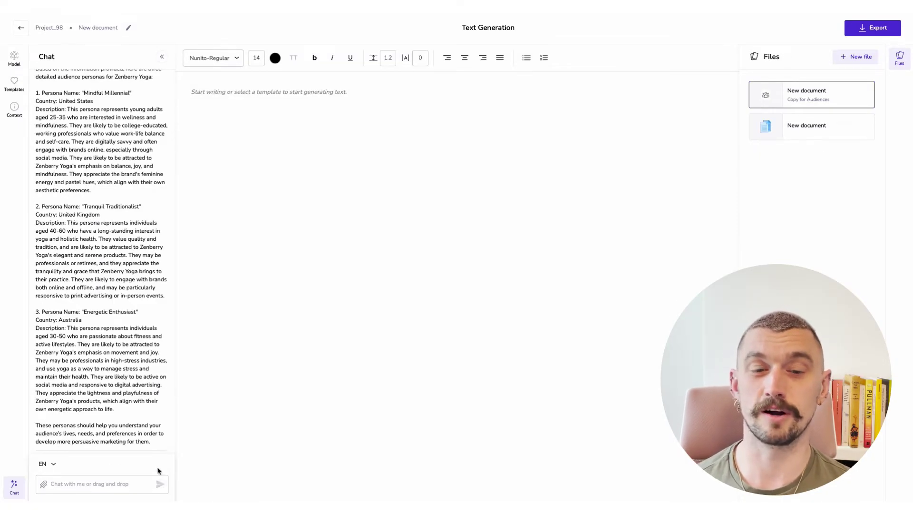
Step: Request a 10-point strategy for audience 2, then paste the personas and strategy into the document
click(91, 485)
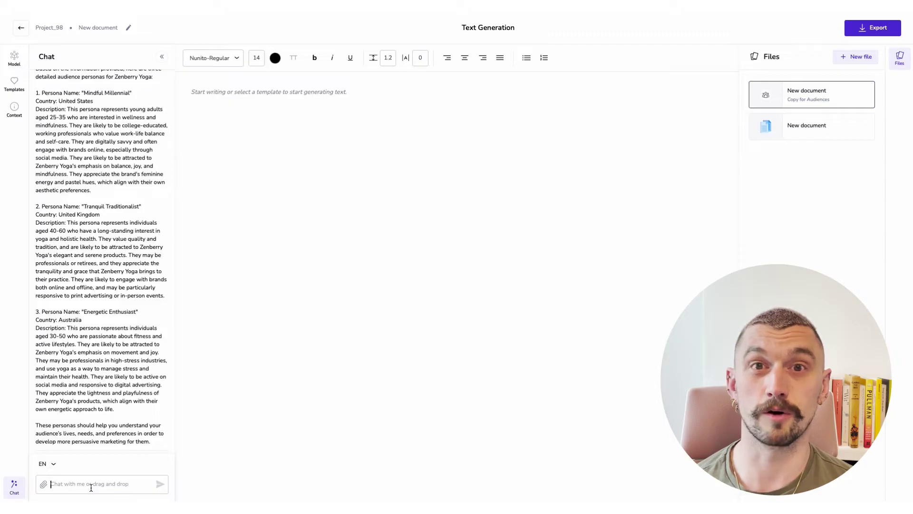
text(Create)
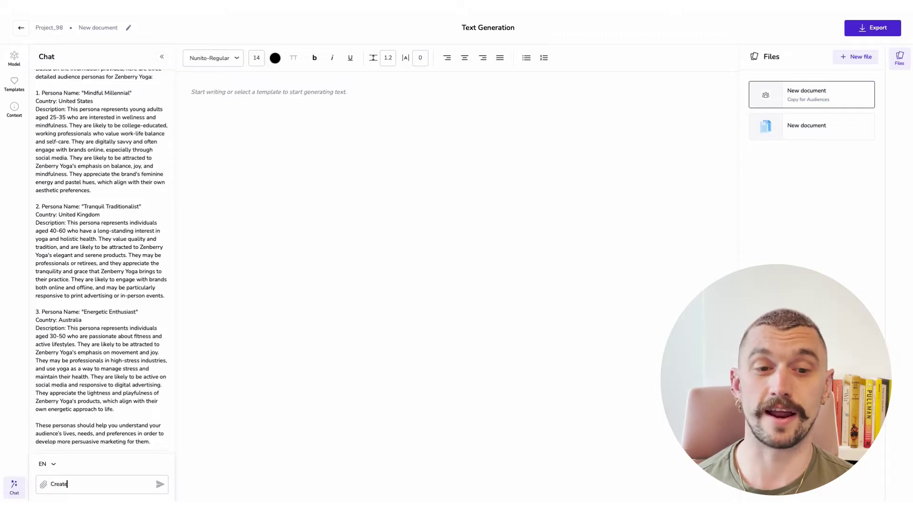
text( a 10 point)
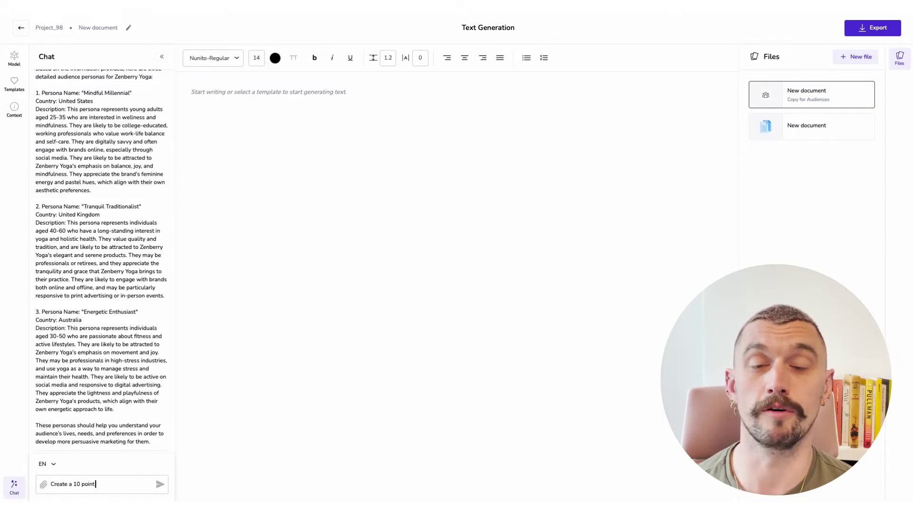
text( strategy to)
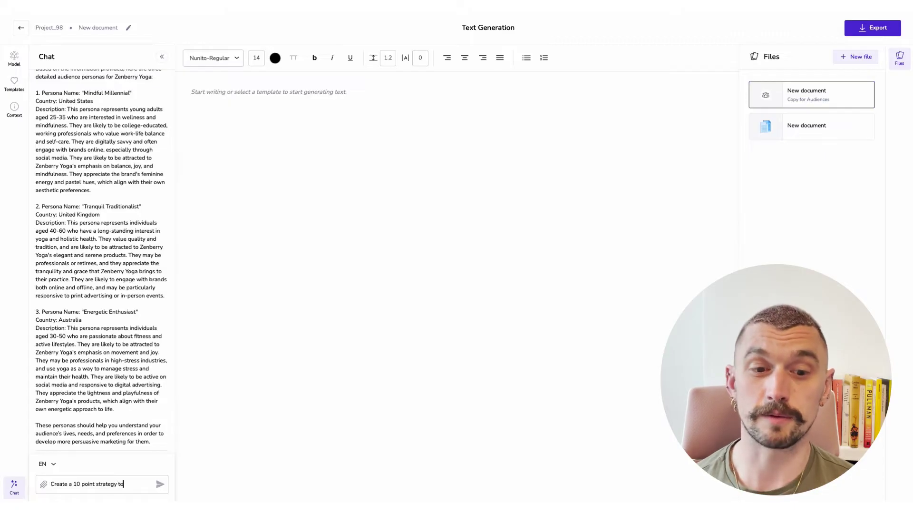
text( target aud)
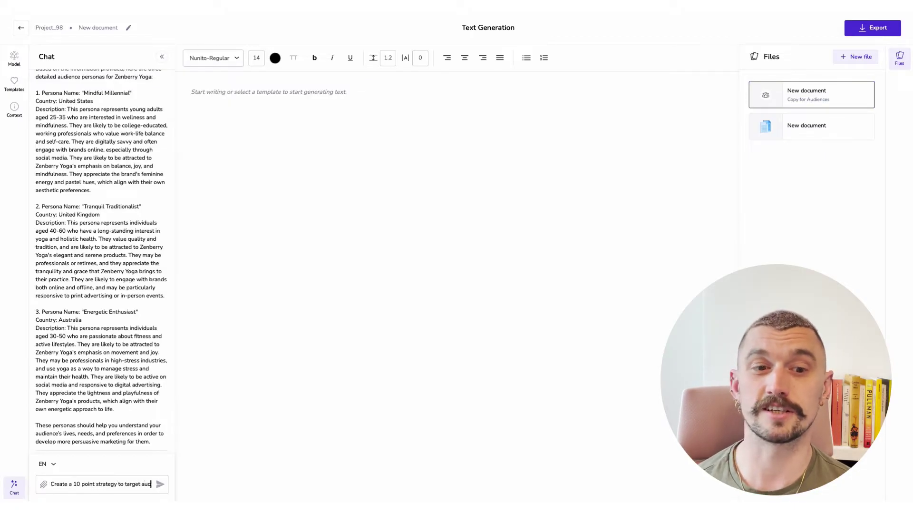
text(ience 2)
key(Return)
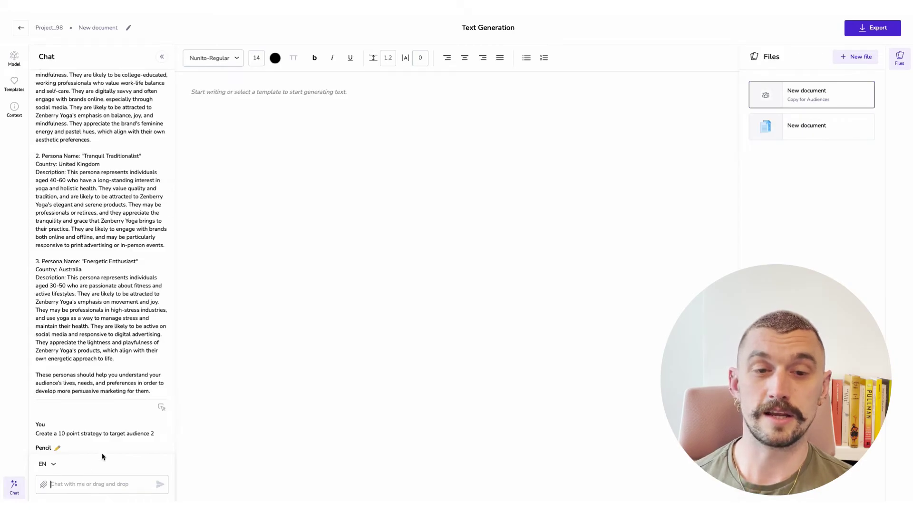
click(161, 408)
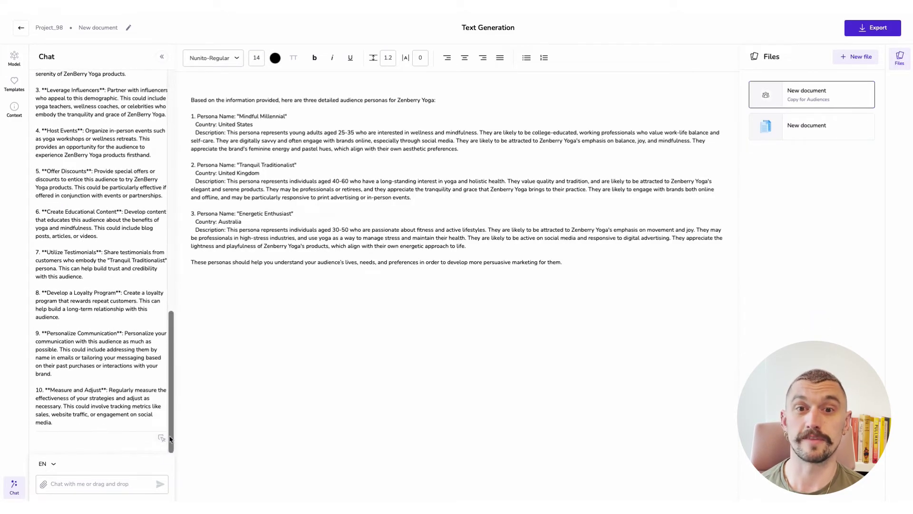
click(161, 438)
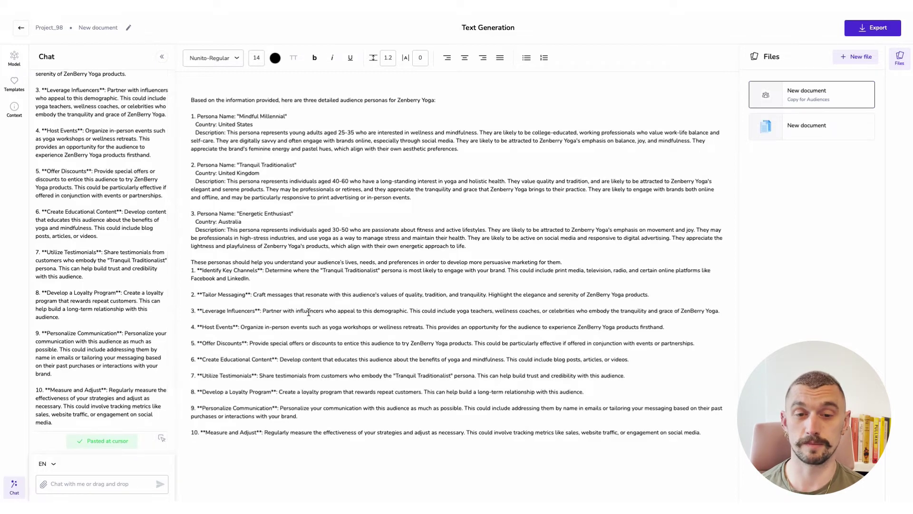
Step: Make the Mindful Millennial persona line bold and purple
click(192, 116)
drag(192, 116, 306, 116)
click(315, 58)
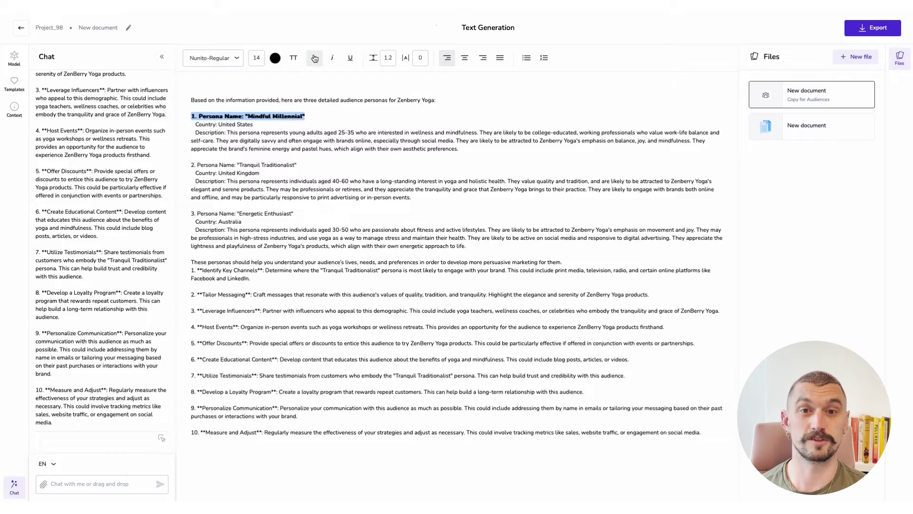
click(276, 59)
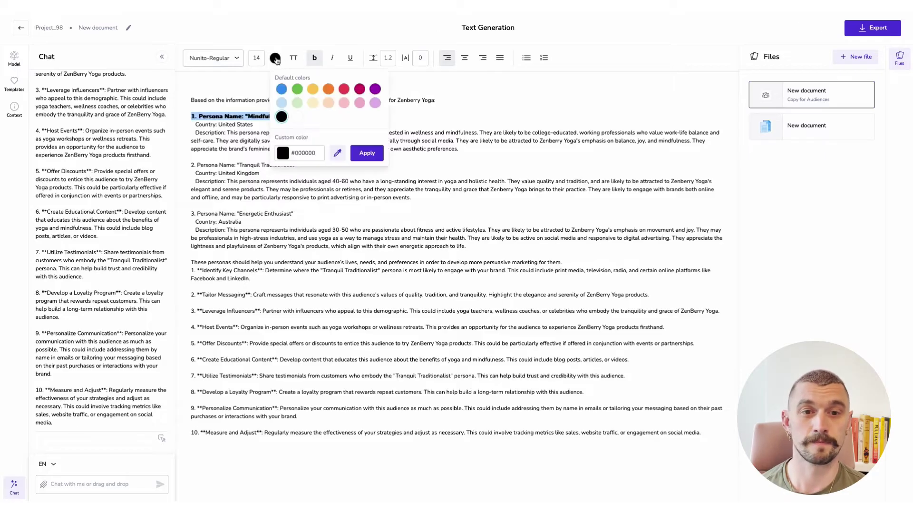
click(376, 90)
Step: Add a line break separating the strategy list from the personas, then open the second empty document
click(380, 161)
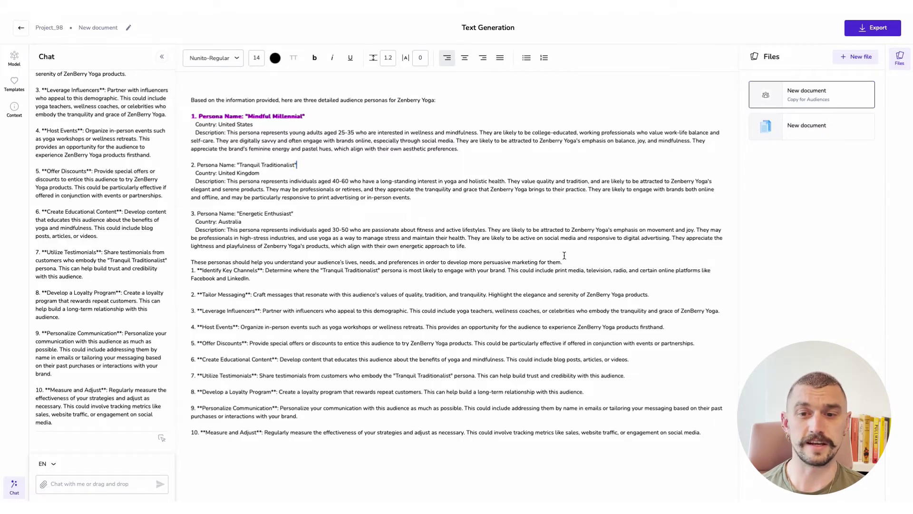
key(Return)
key(Return)
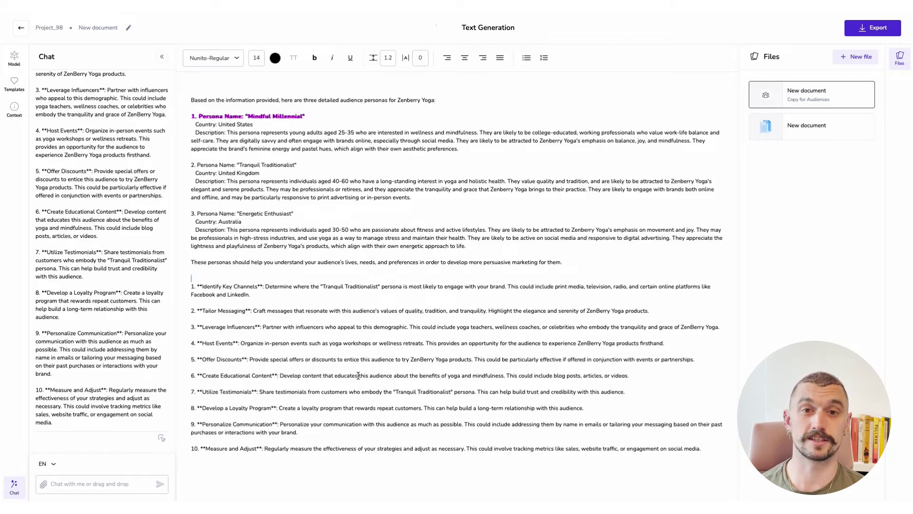
drag(555, 377, 579, 381)
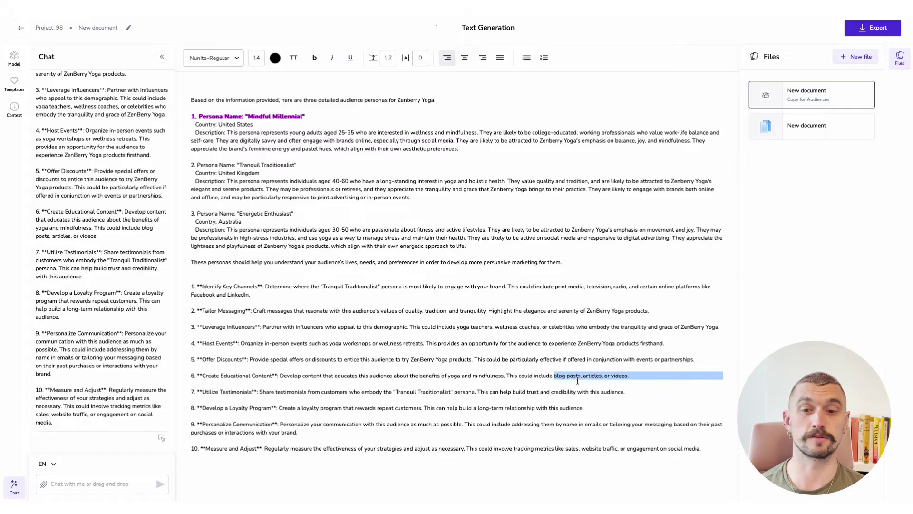
click(799, 125)
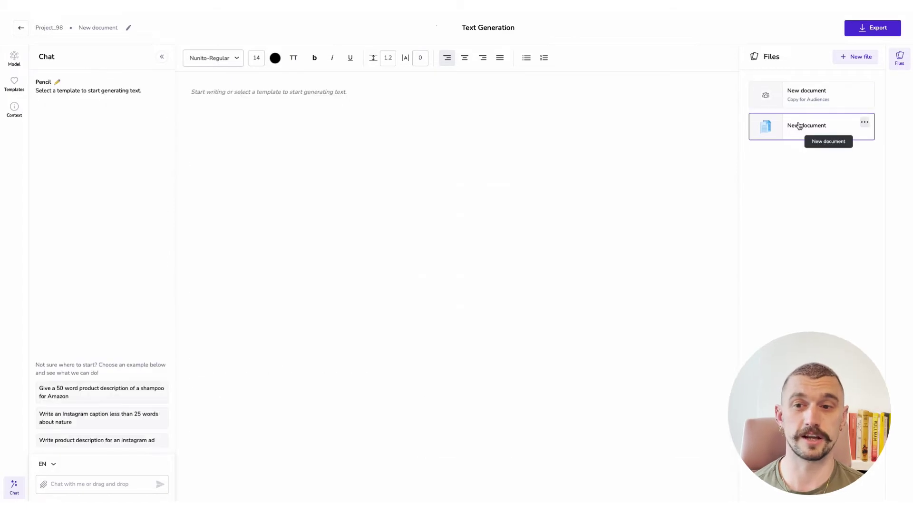
Step: Apply the Blog Post template and attach the Zenberry Yoga Apparel product as context
click(11, 85)
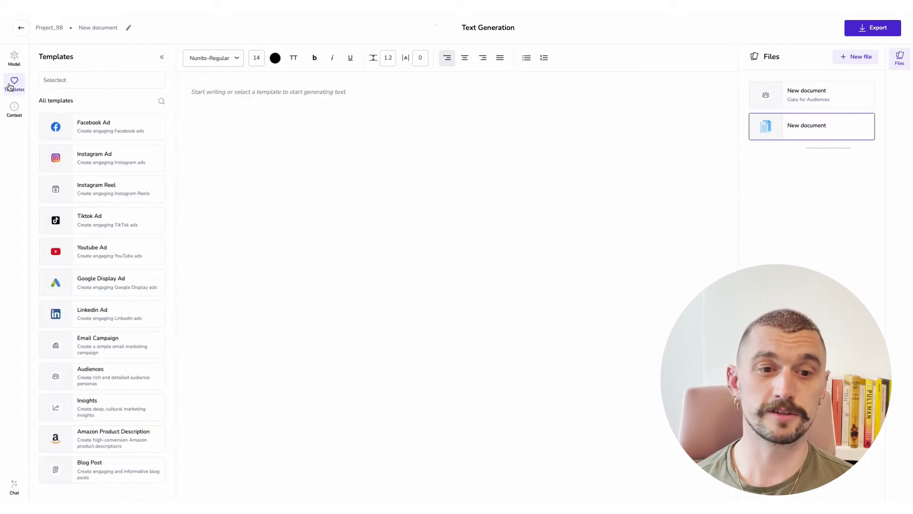
click(107, 469)
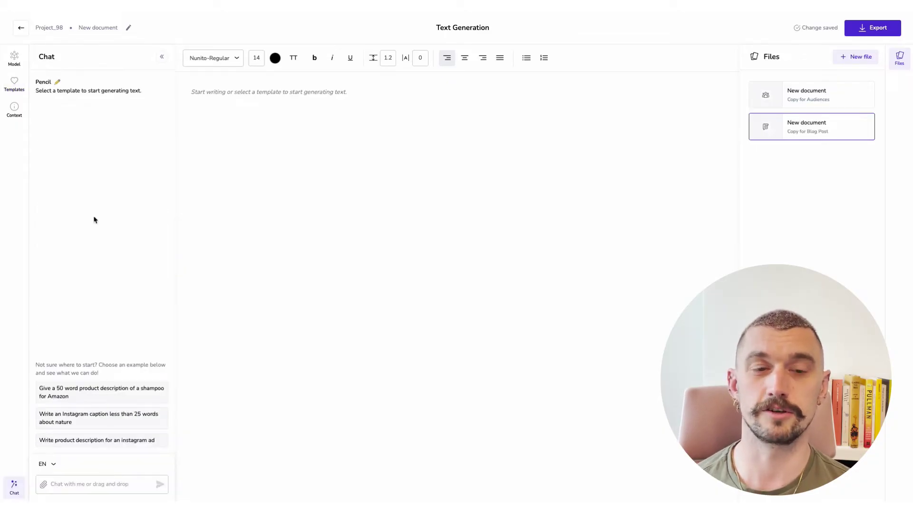
click(19, 118)
click(65, 78)
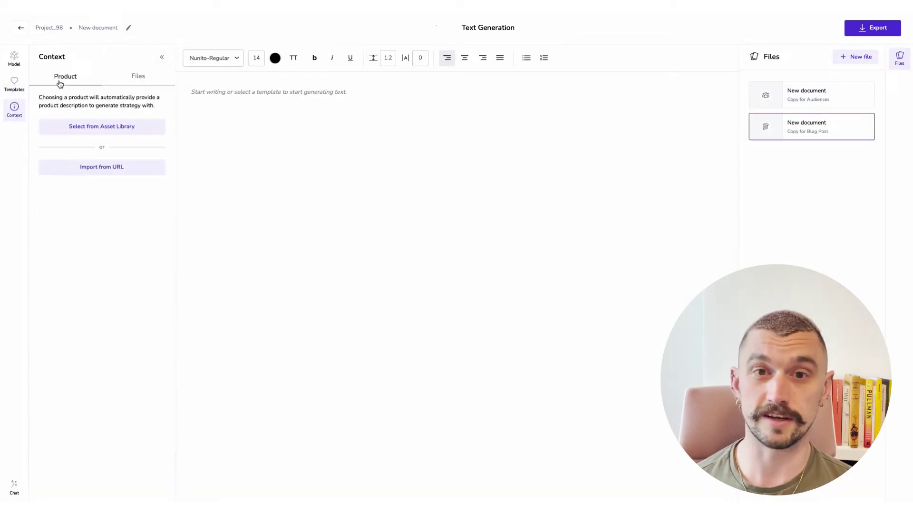
click(88, 126)
click(455, 267)
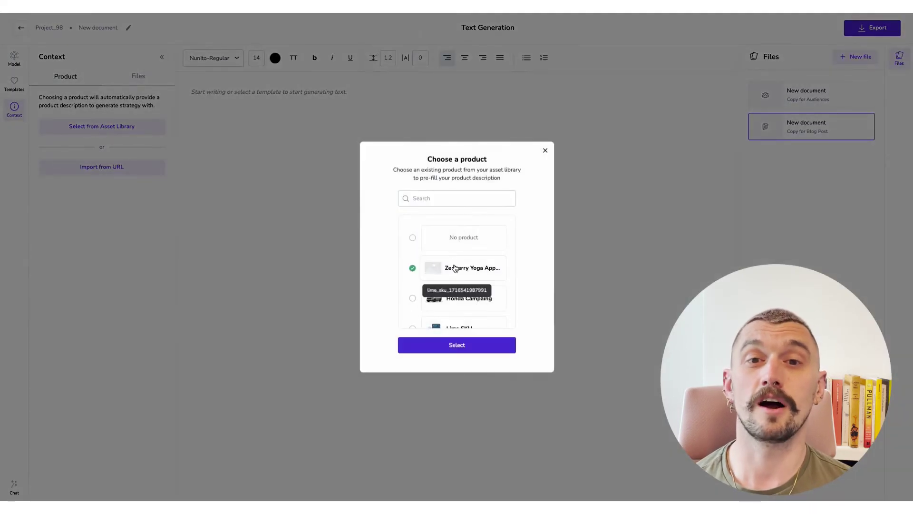
click(478, 350)
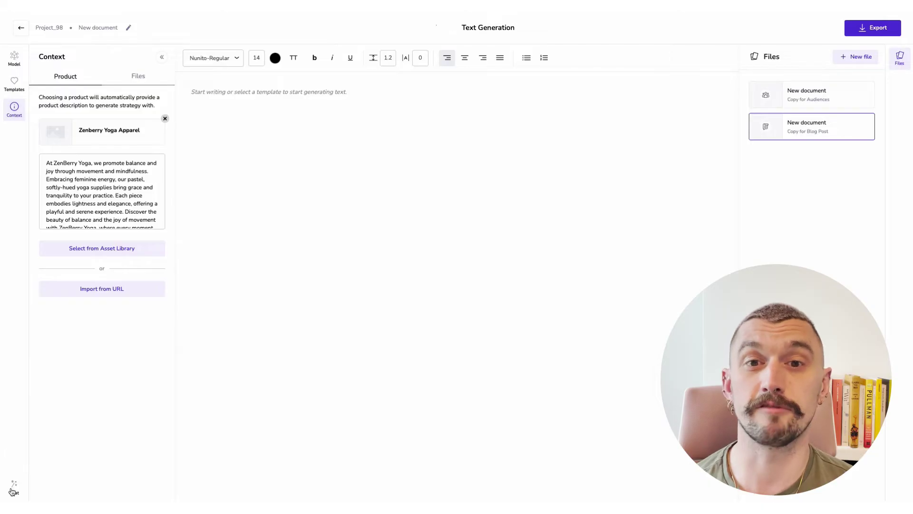
Step: Draft a chat prompt for a blog post on Zenberry Yoga helping young professionals embed daily mindfulness
click(14, 487)
click(70, 486)
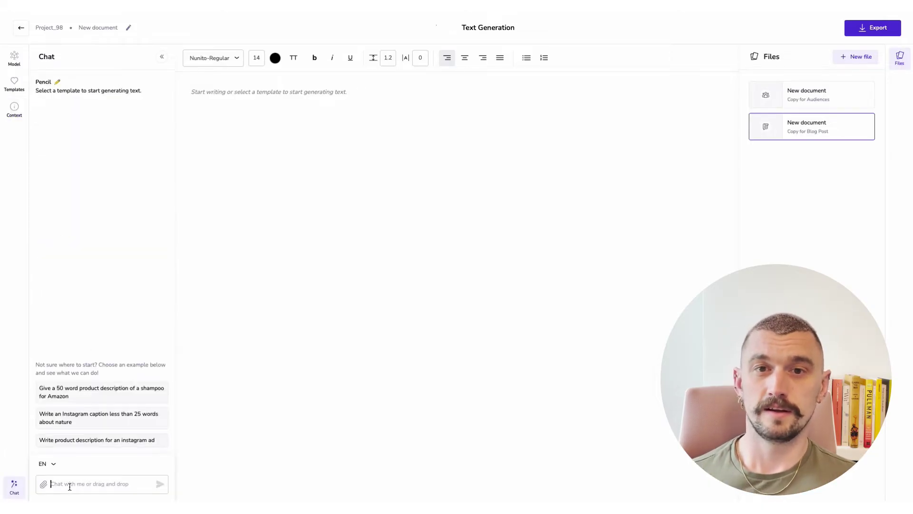
text(Create a)
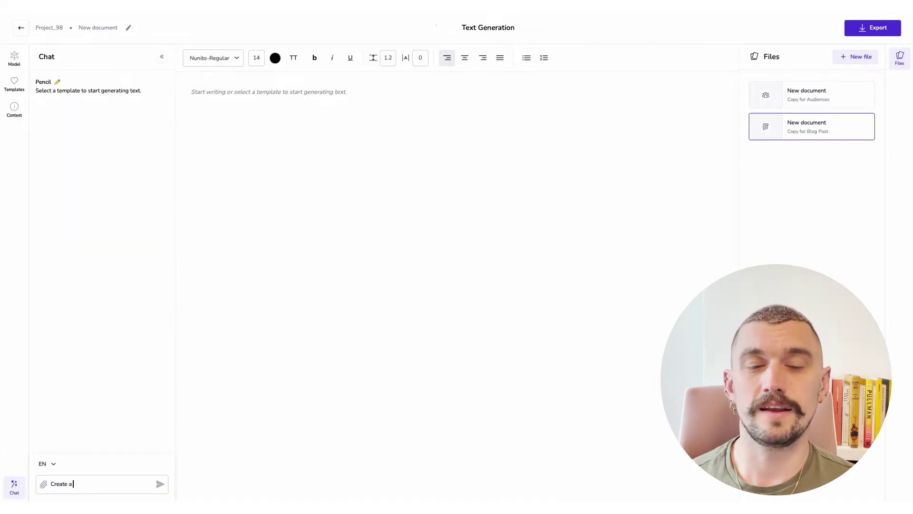
text( blog post e)
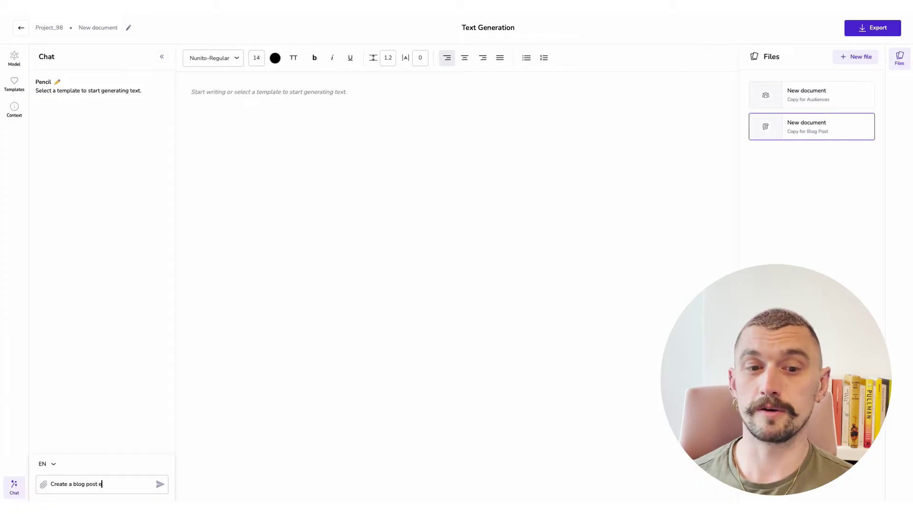
text(xplaining how)
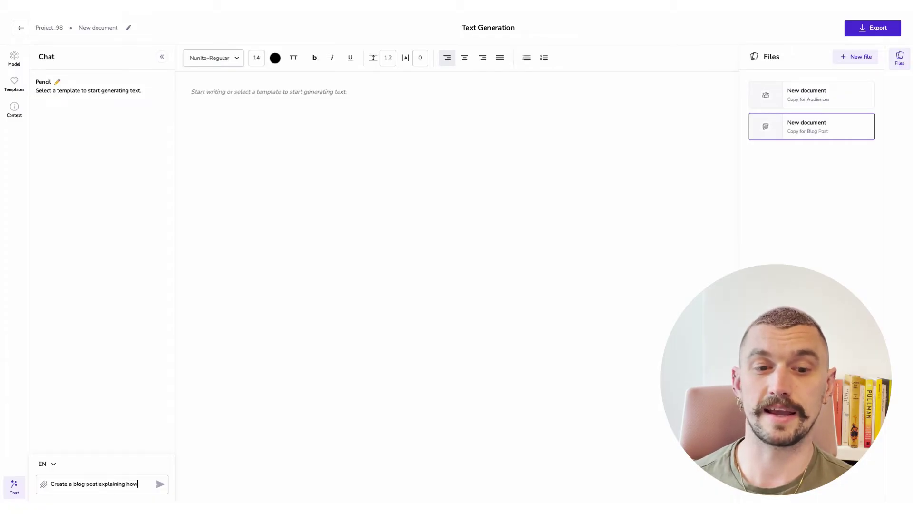
text( Zenberr)
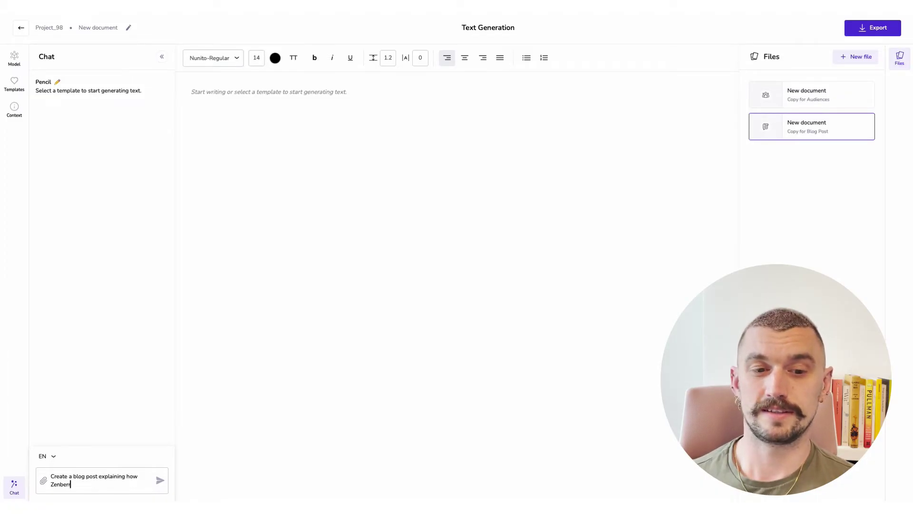
text(y Yoga)
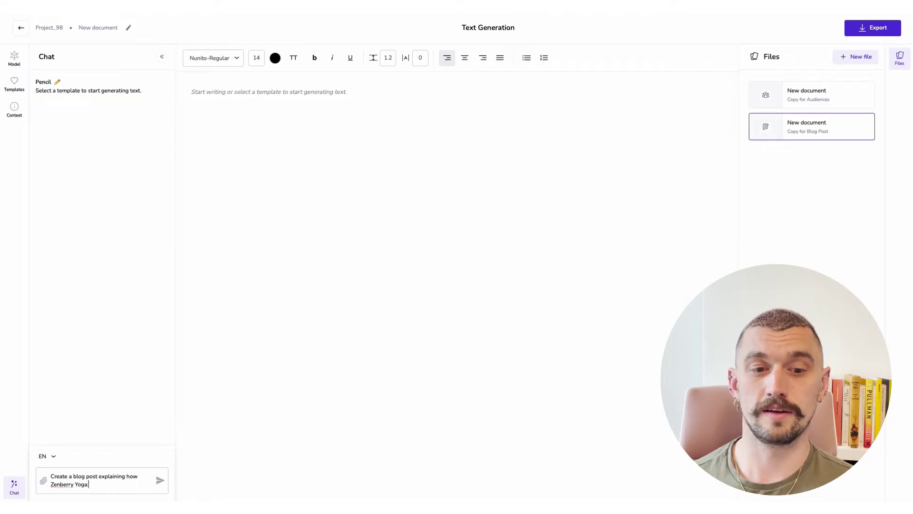
text( can play a)
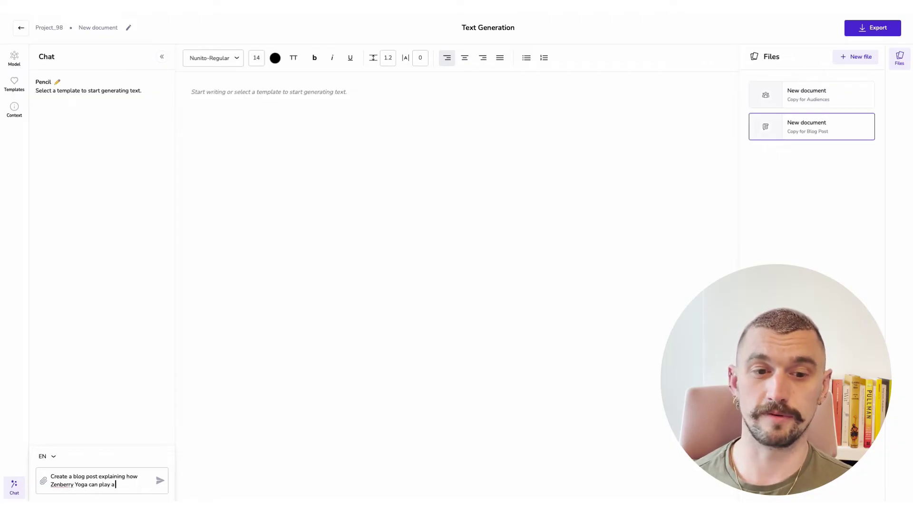
text( part in help)
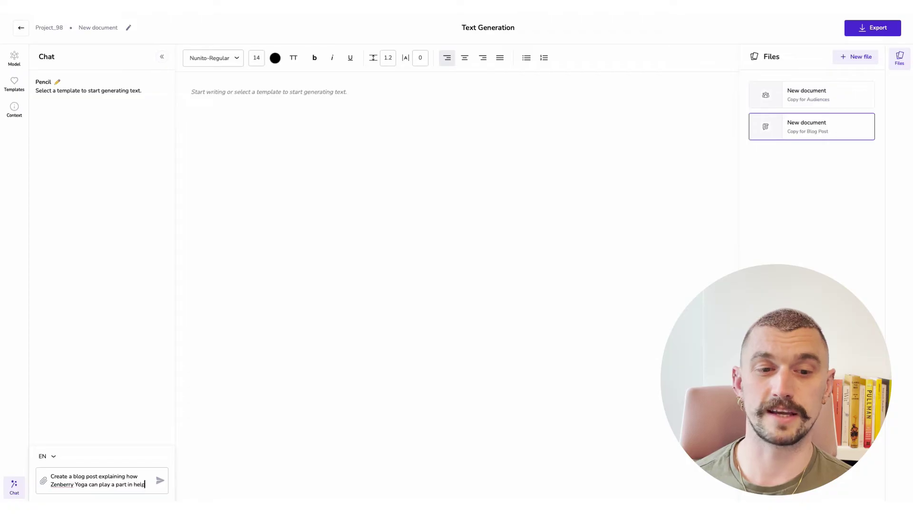
text(ing young pro)
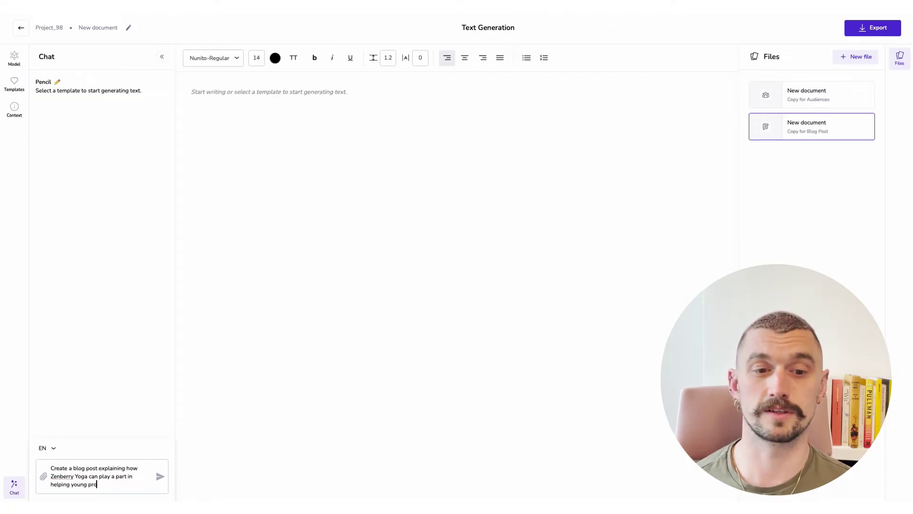
text(fessionals t)
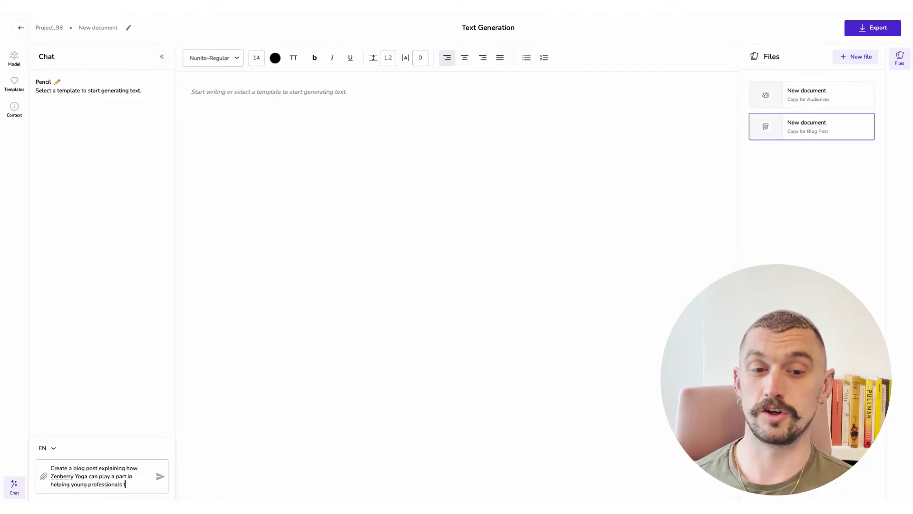
text(o embed m)
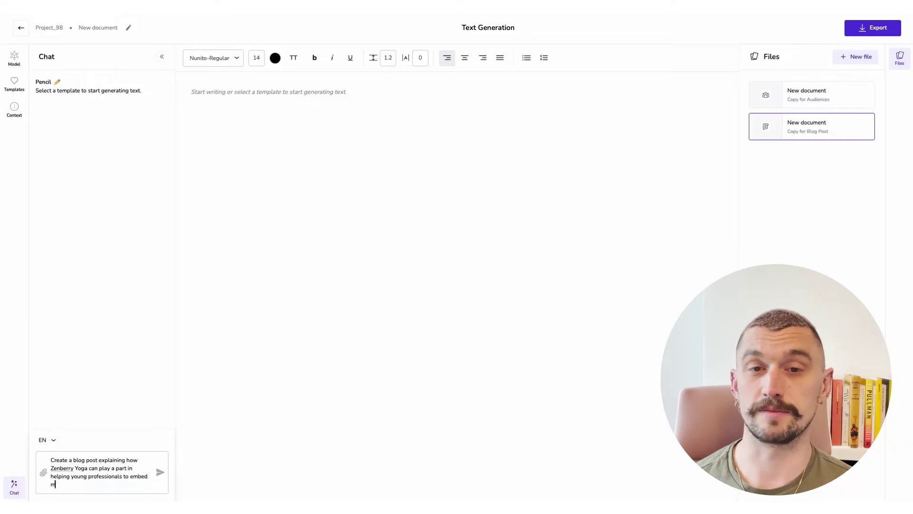
text(indfulness )
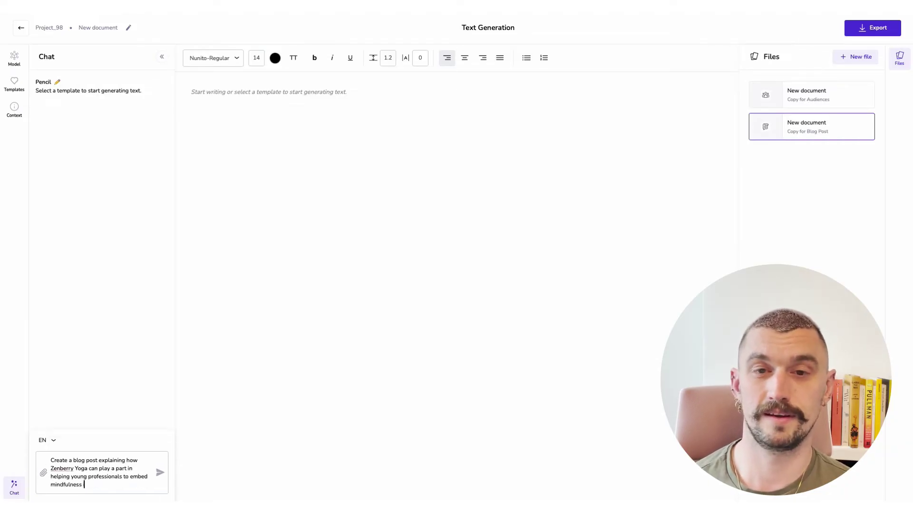
text(in their da)
text(ily lives)
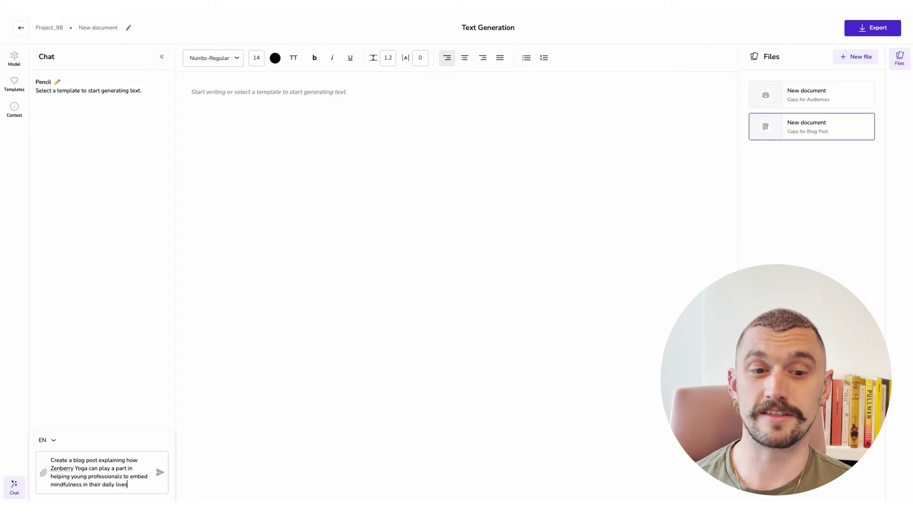
Step: Send the blog request, then specify about 2000 words, young female professionals, warm engaging tone
click(161, 472)
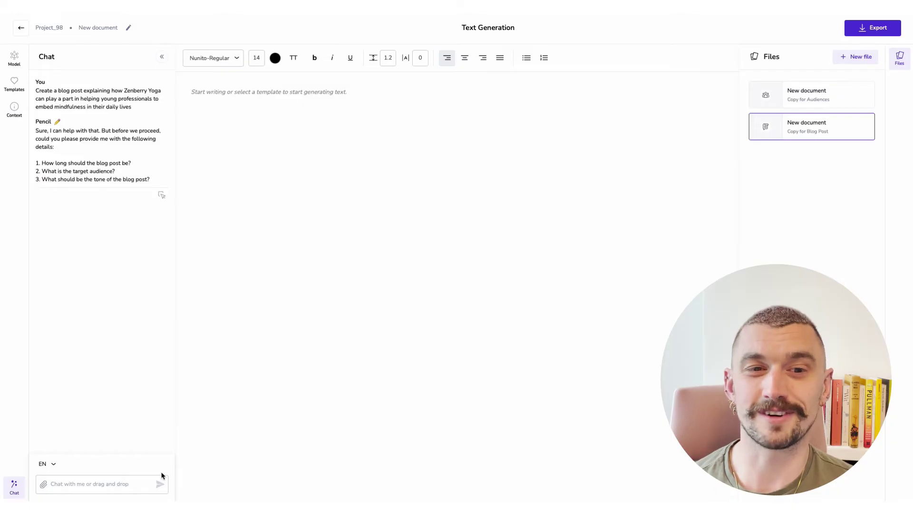
click(128, 483)
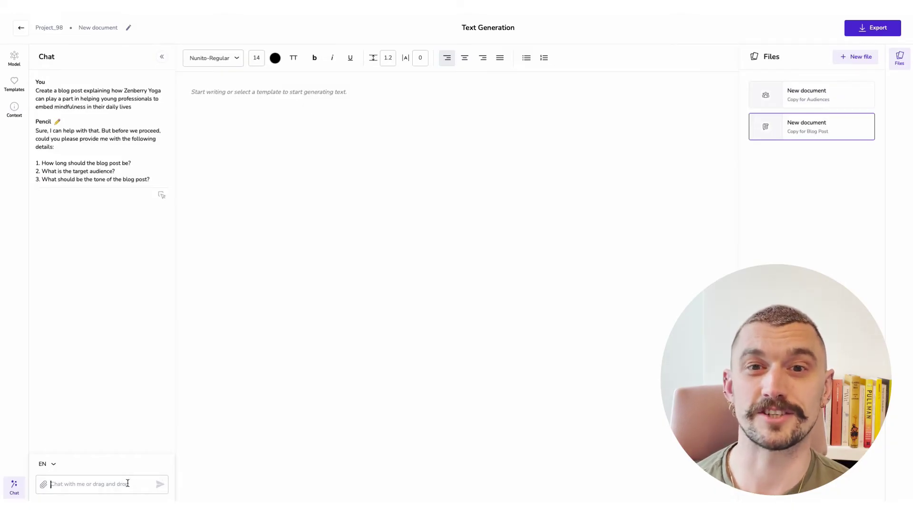
text(Length )
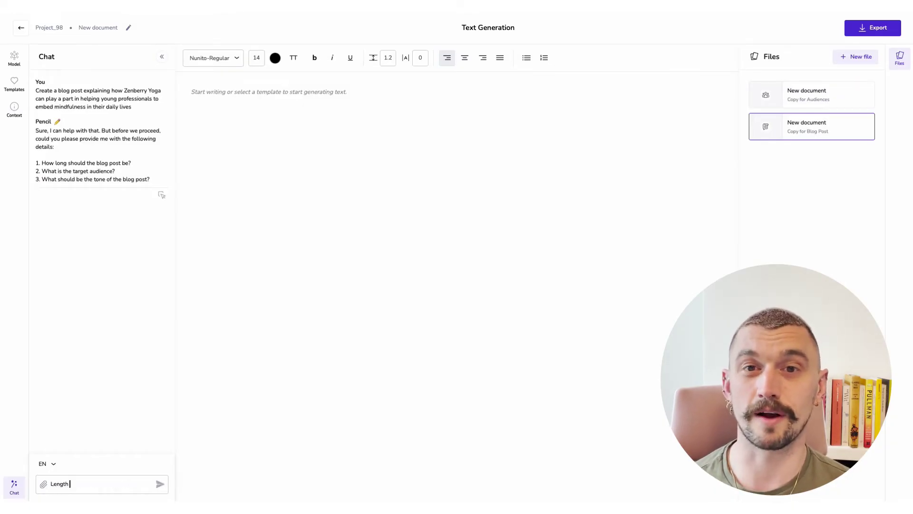
text(should be)
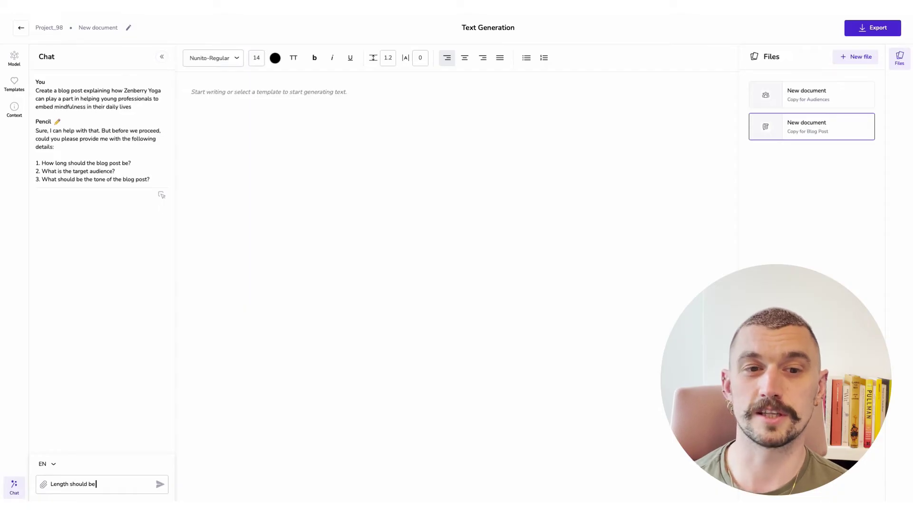
text( about)
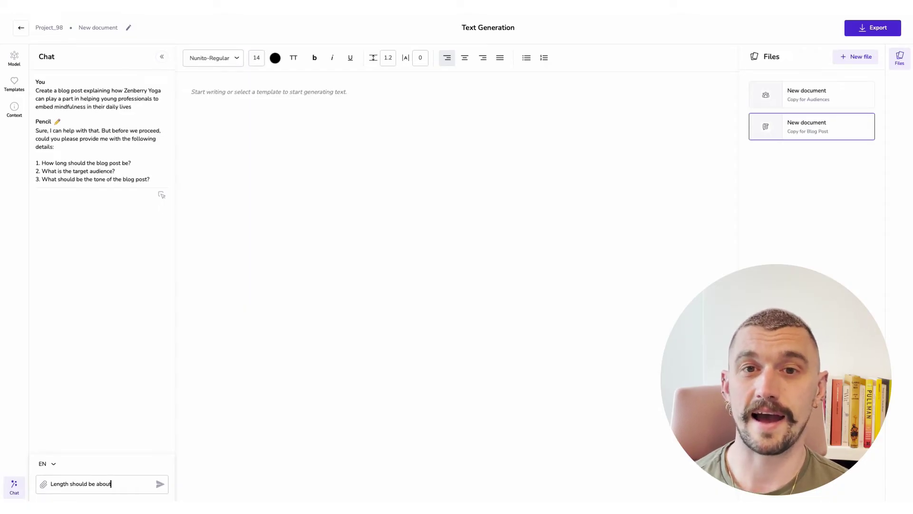
text( 2000 words)
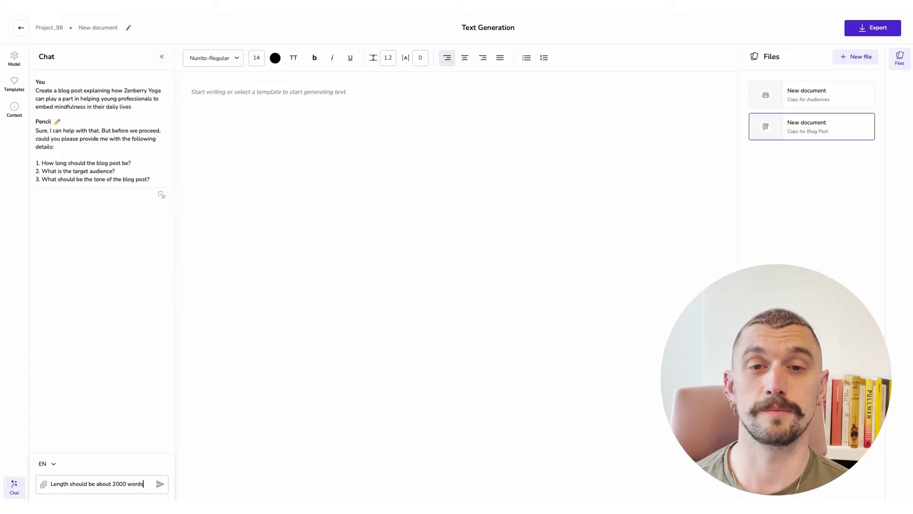
text(. The target)
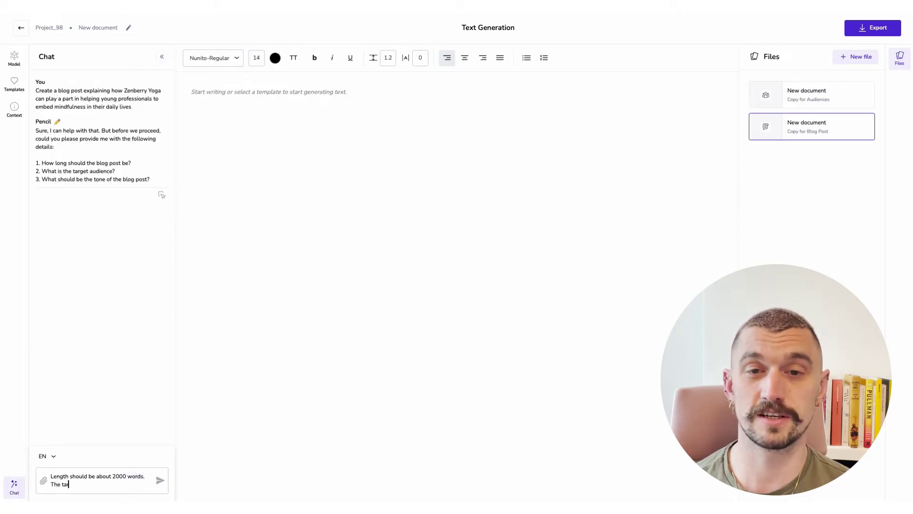
text( audience)
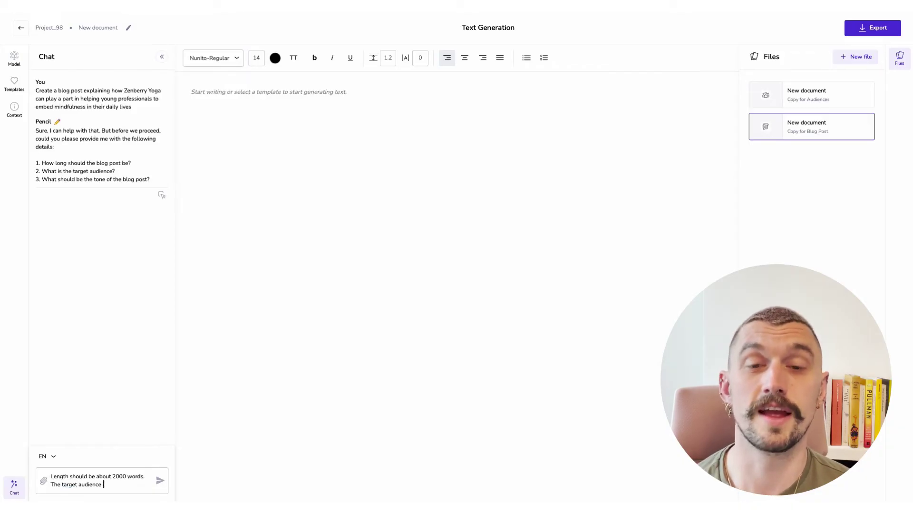
text( is young)
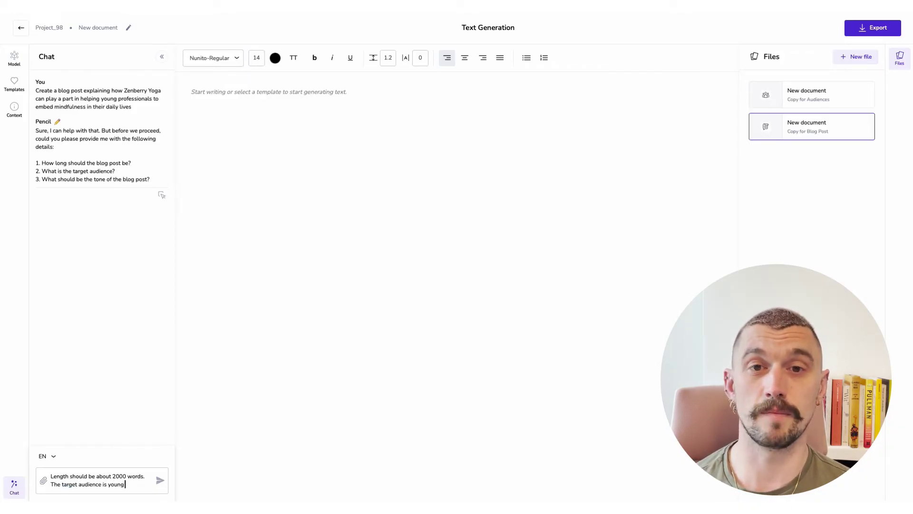
text( female profe)
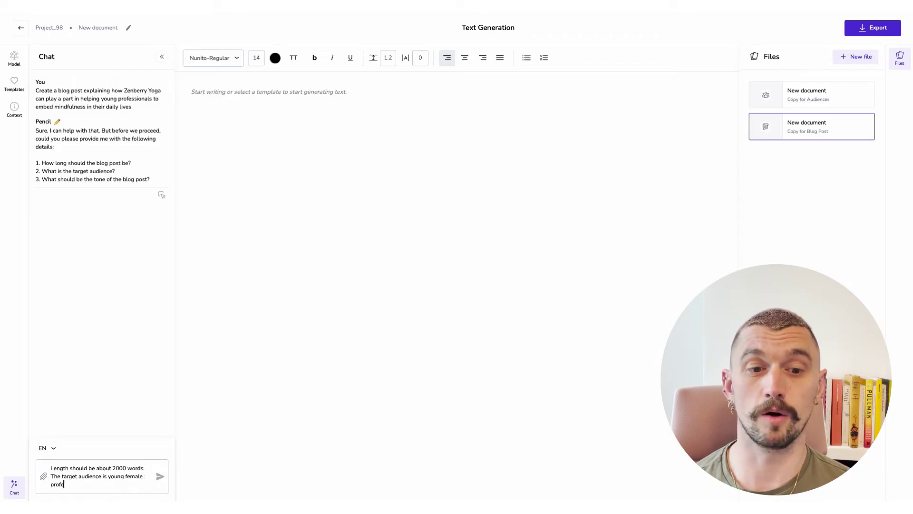
text(ssionals)
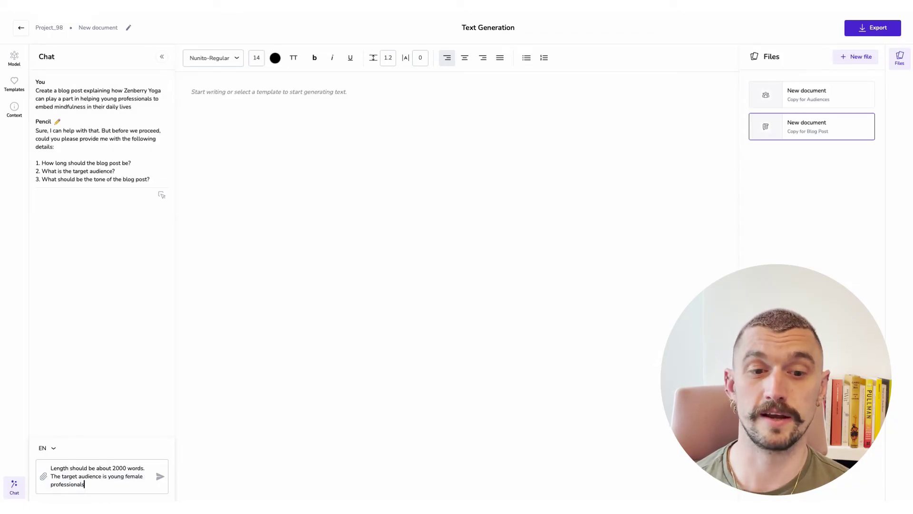
text(. )
text(The t)
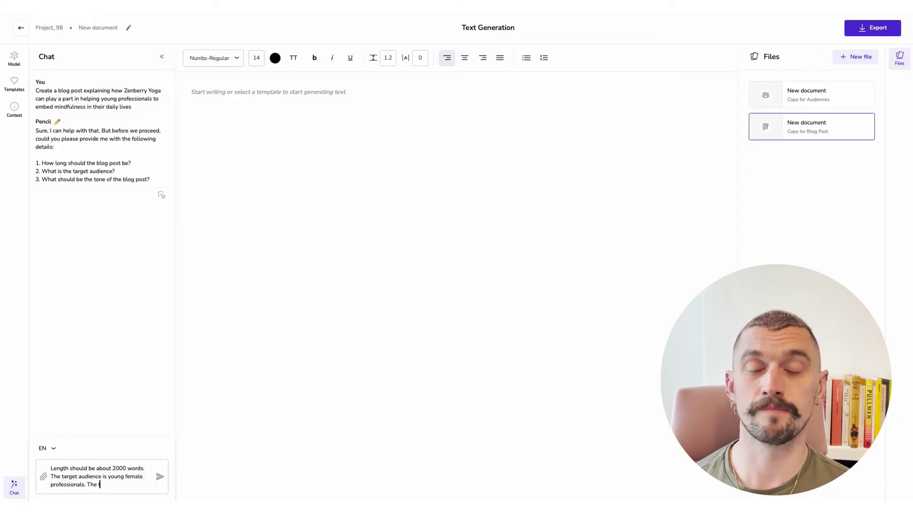
text(one should b)
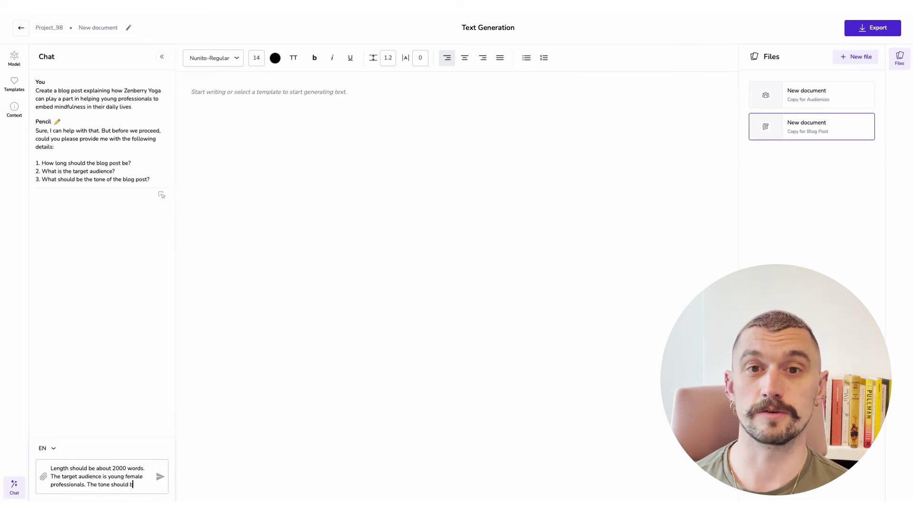
text(e warm and)
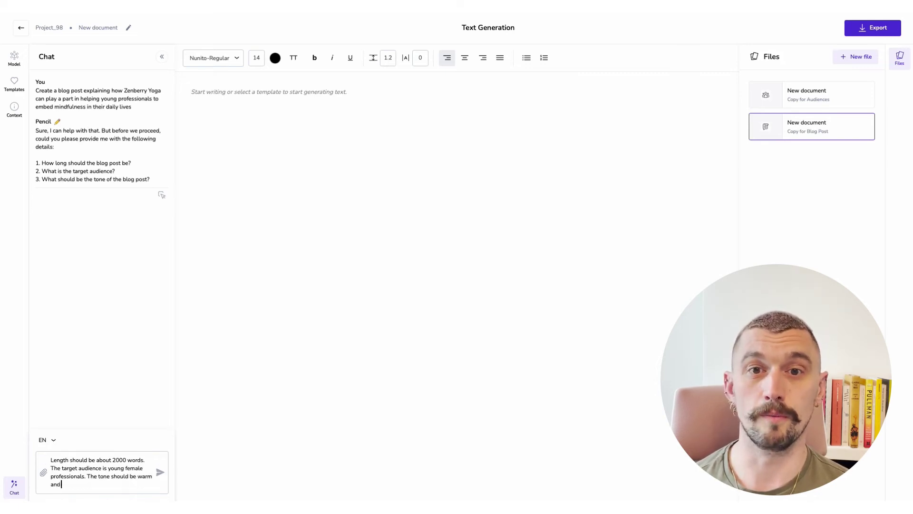
text( engaging, )
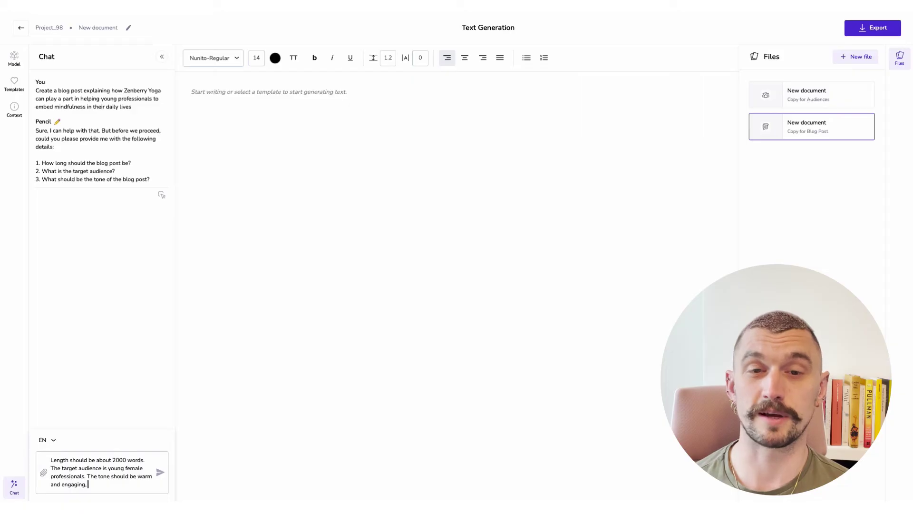
text(suitable for)
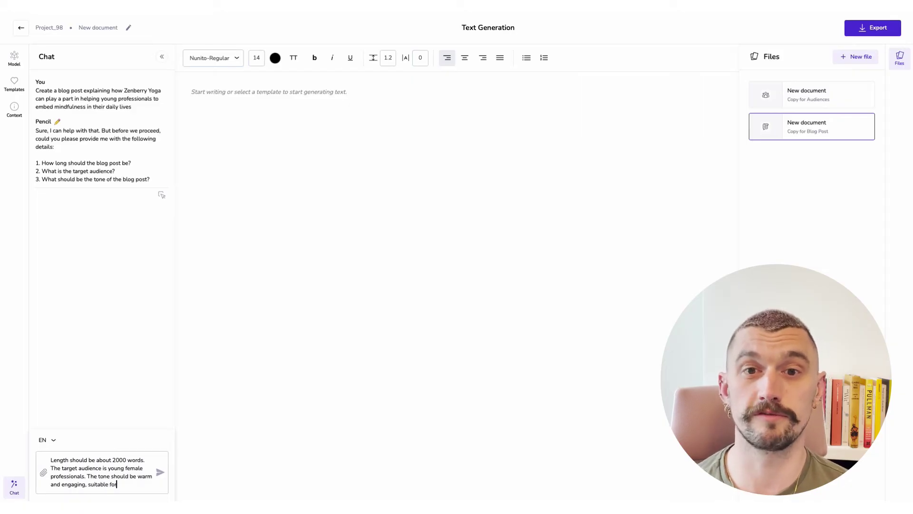
text( use across)
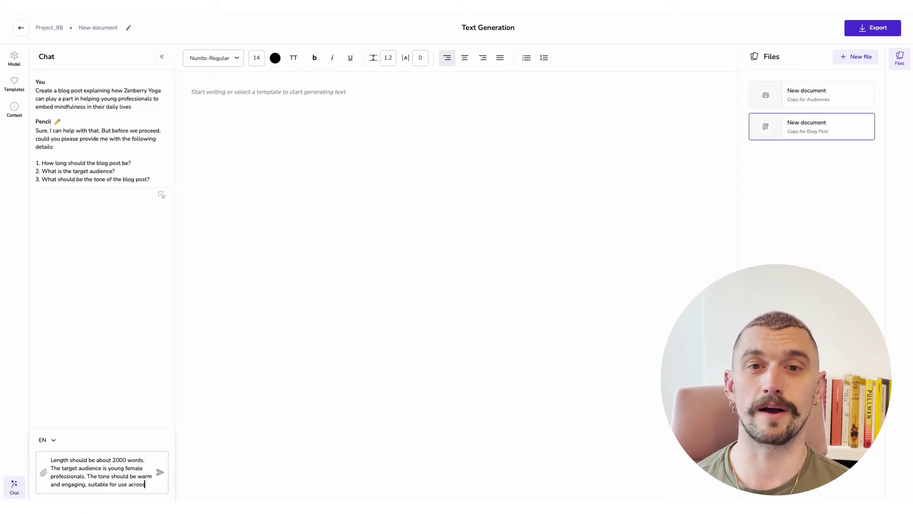
text( social c)
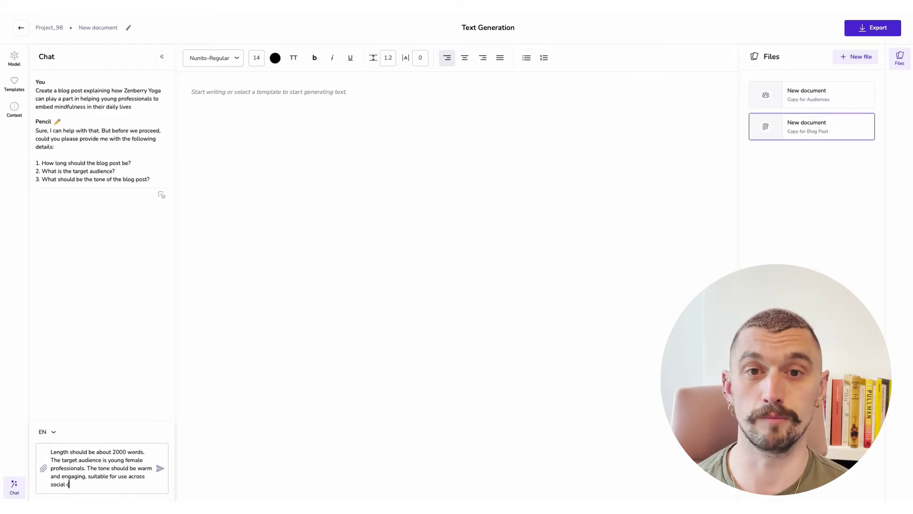
text(hann)
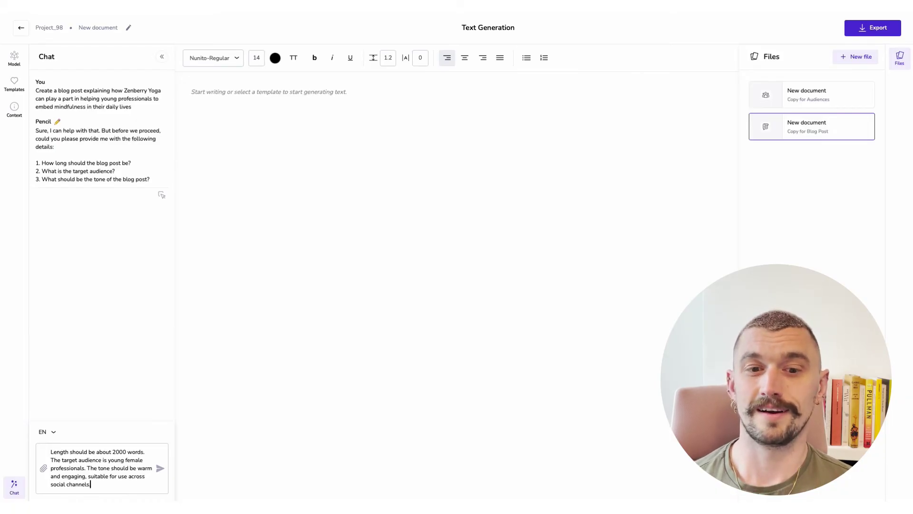
text(els)
click(161, 469)
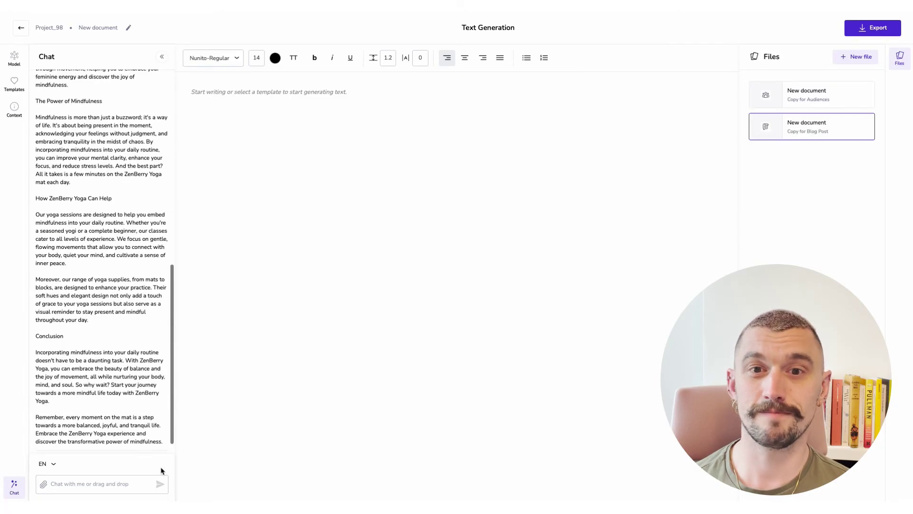
Step: Paste the generated blog post into the document and set its title line to font size 18
scroll(145, 387, down, 1)
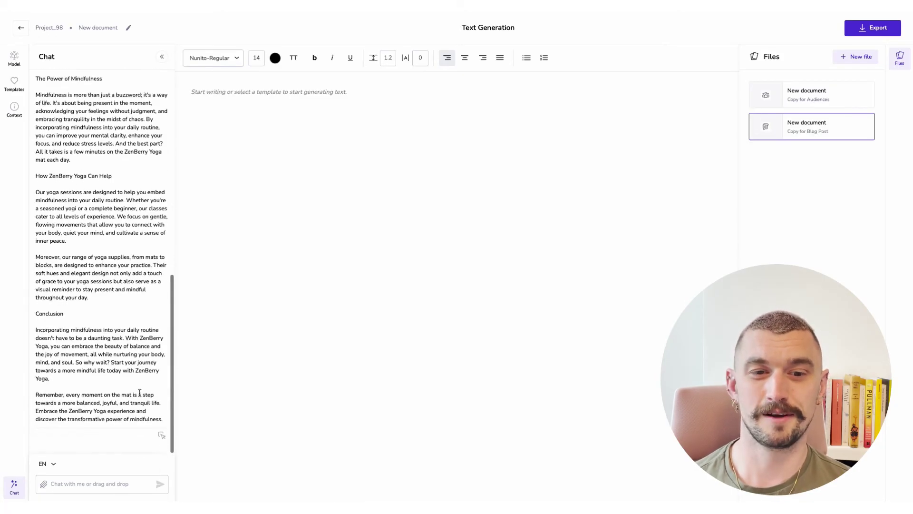
click(162, 440)
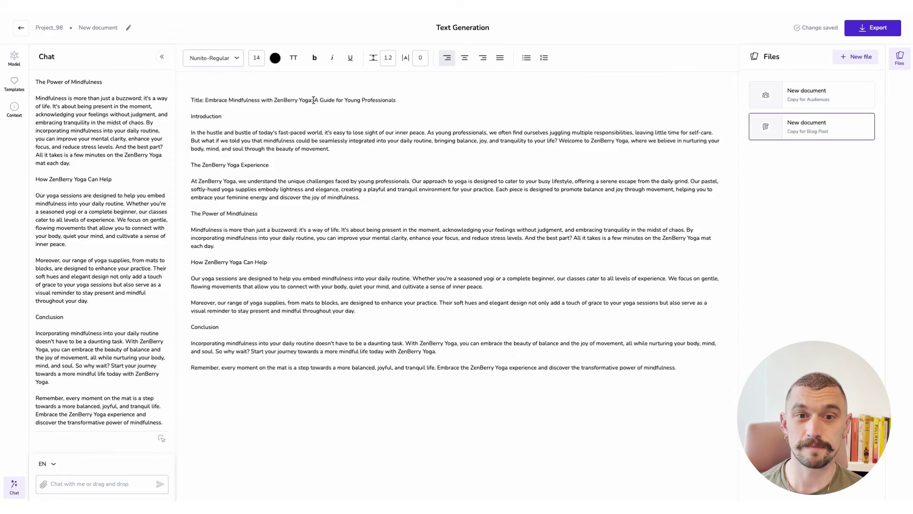
triple_click(314, 100)
click(259, 59)
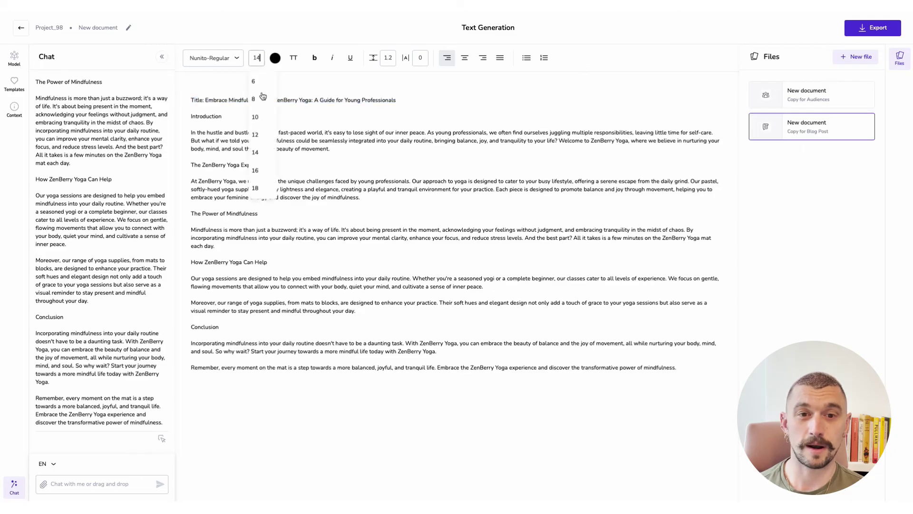
click(256, 188)
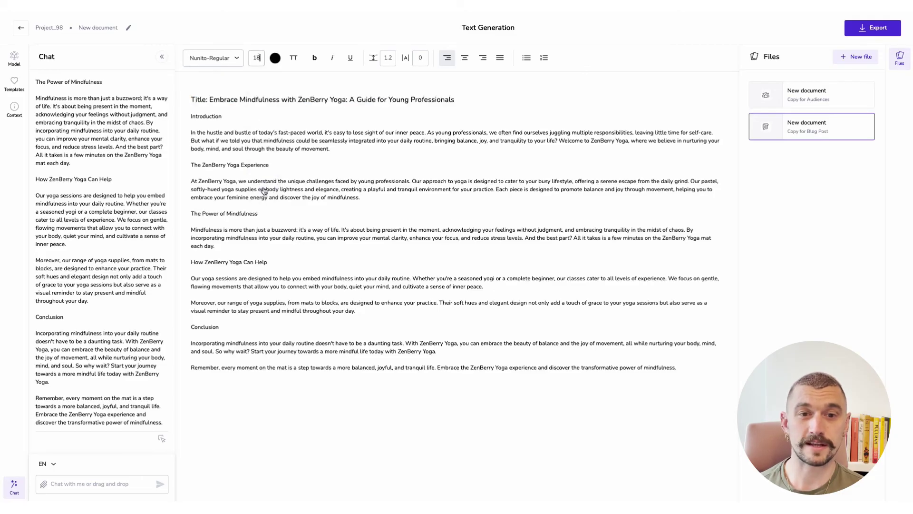
triple_click(200, 116)
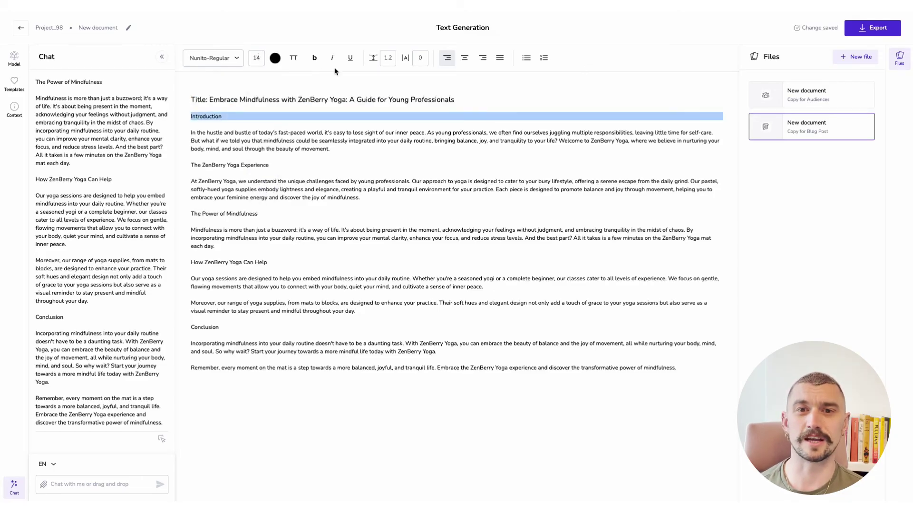
Step: Underline the Introduction, The ZenBerry Yoga Experience, The Power of Mindfulness, How ZenBerry Yoga Can Help and Conclusion headings
click(350, 60)
triple_click(241, 165)
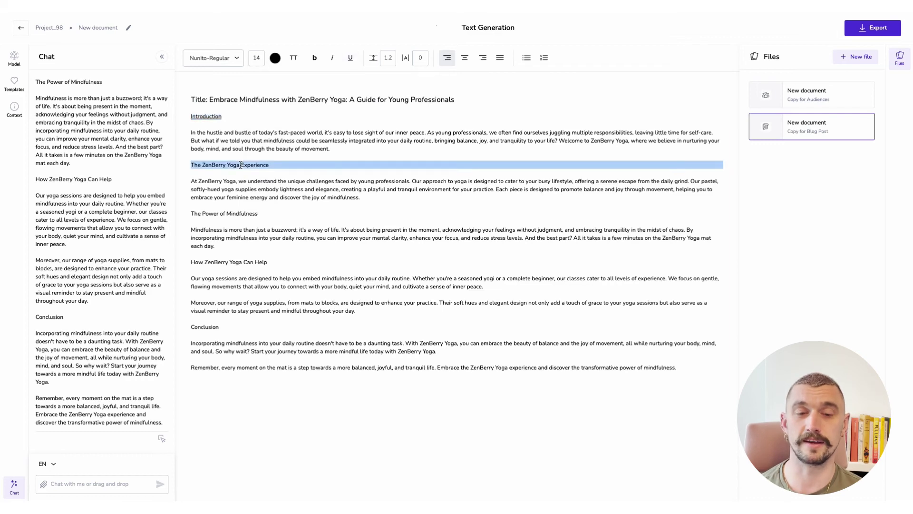
click(348, 65)
triple_click(224, 214)
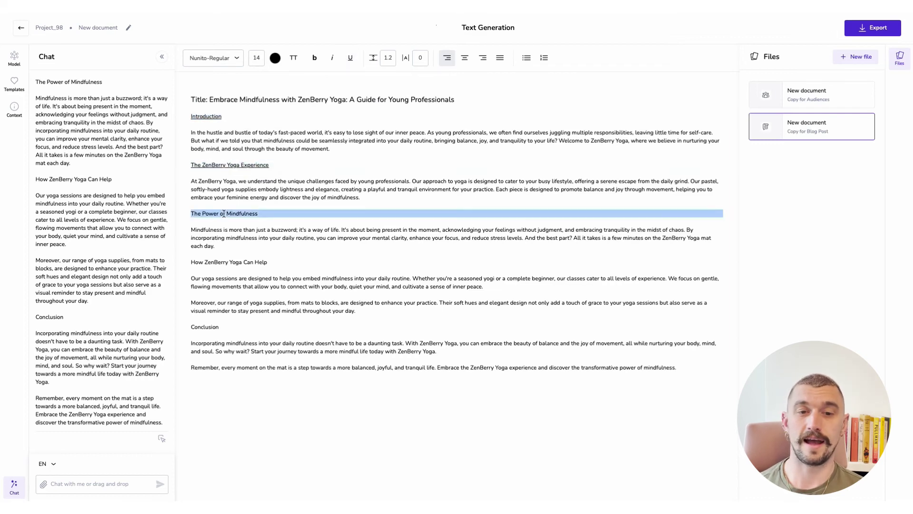
click(351, 58)
triple_click(240, 263)
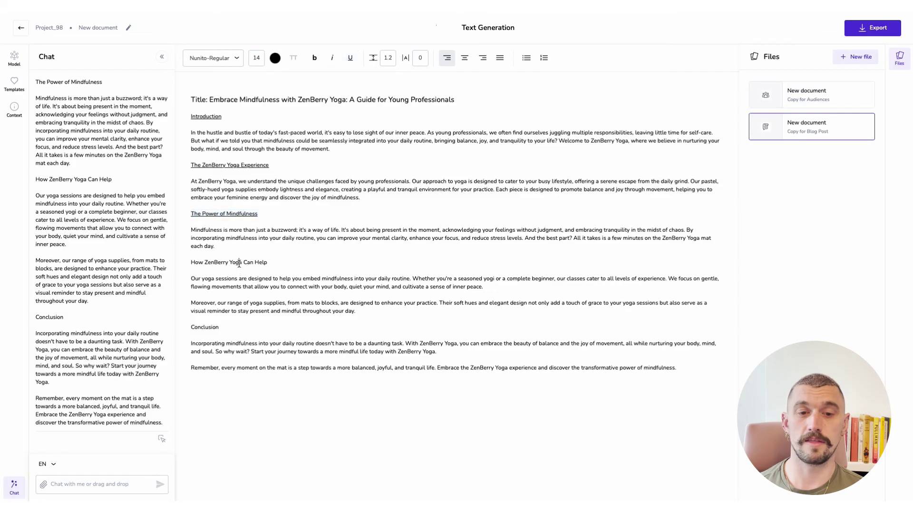
click(350, 58)
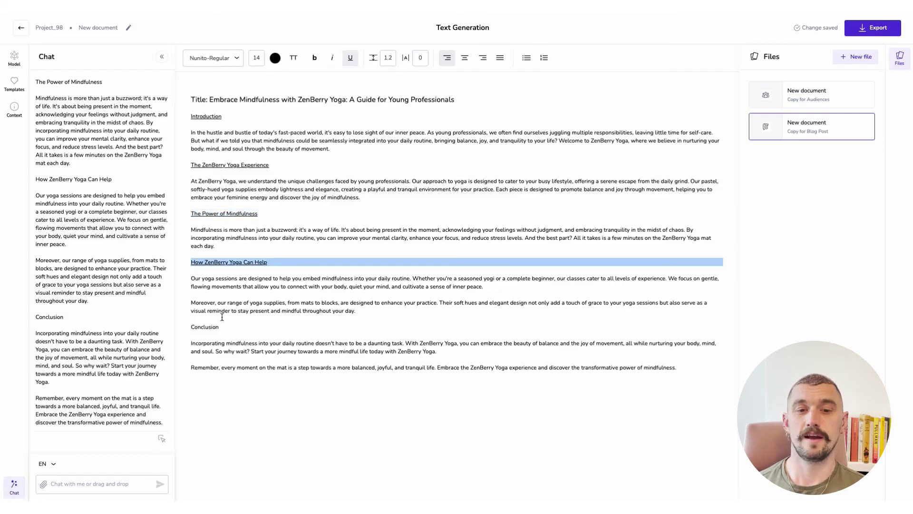
click(198, 328)
triple_click(197, 328)
click(351, 58)
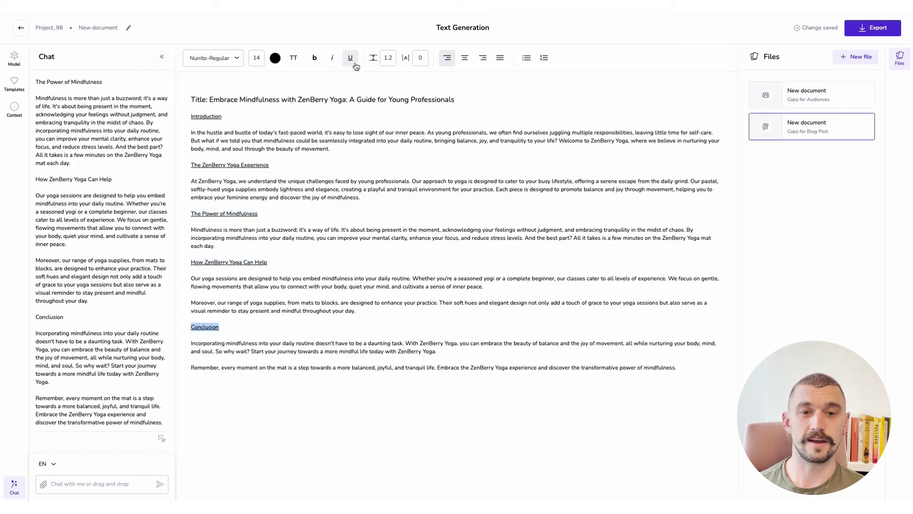
click(547, 344)
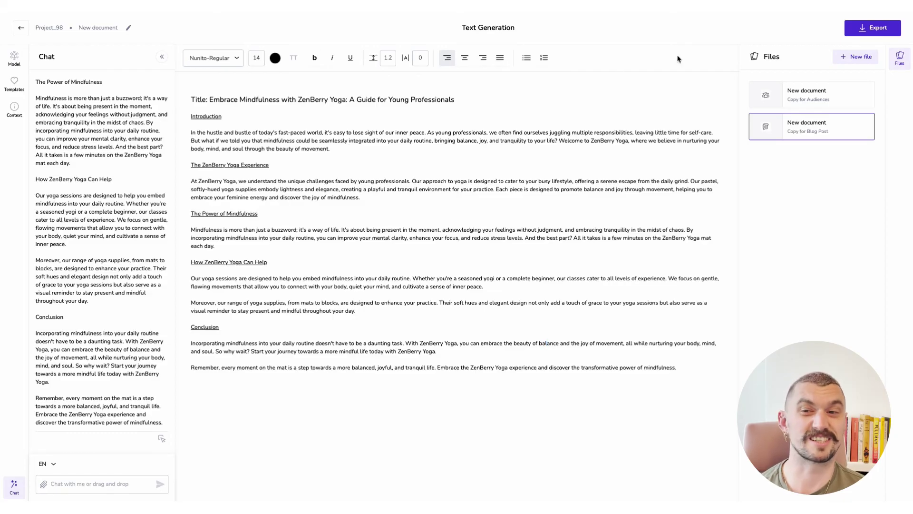
Step: Check the blog post file's options menu, then start exporting the document
mouse_move(827, 92)
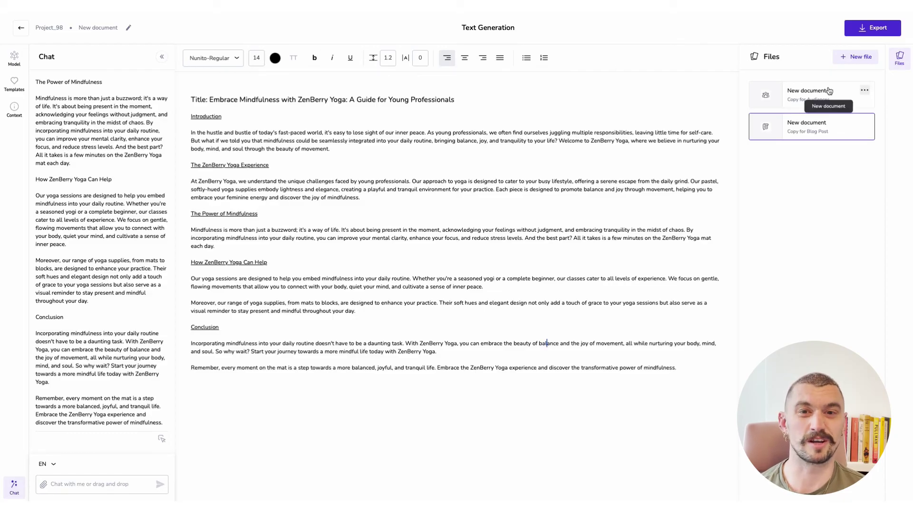
click(865, 123)
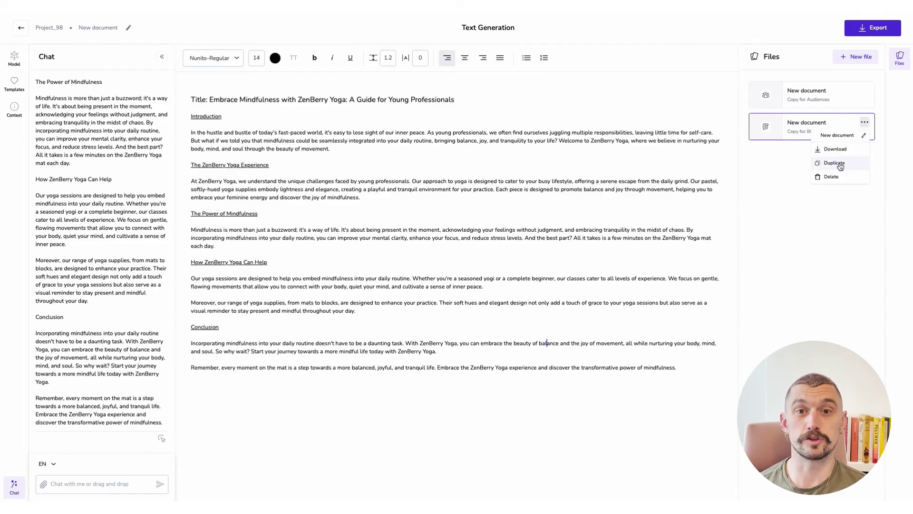
click(873, 25)
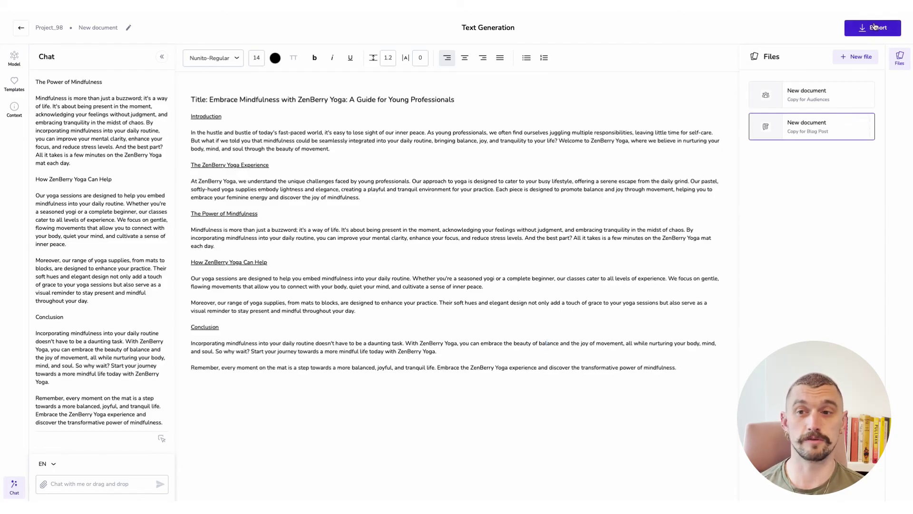